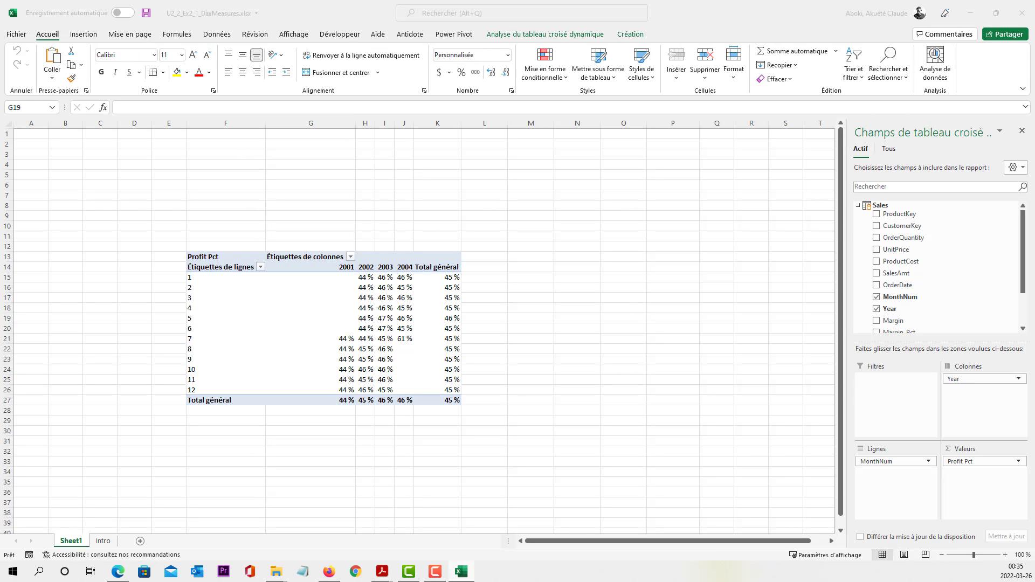
- Edit the Profit Pct measure of the pivot table and set its format category to Standard
{"action": "scroll", "coordinate": [300, 347], "scroll_direction": "down", "scroll_amount": 5}
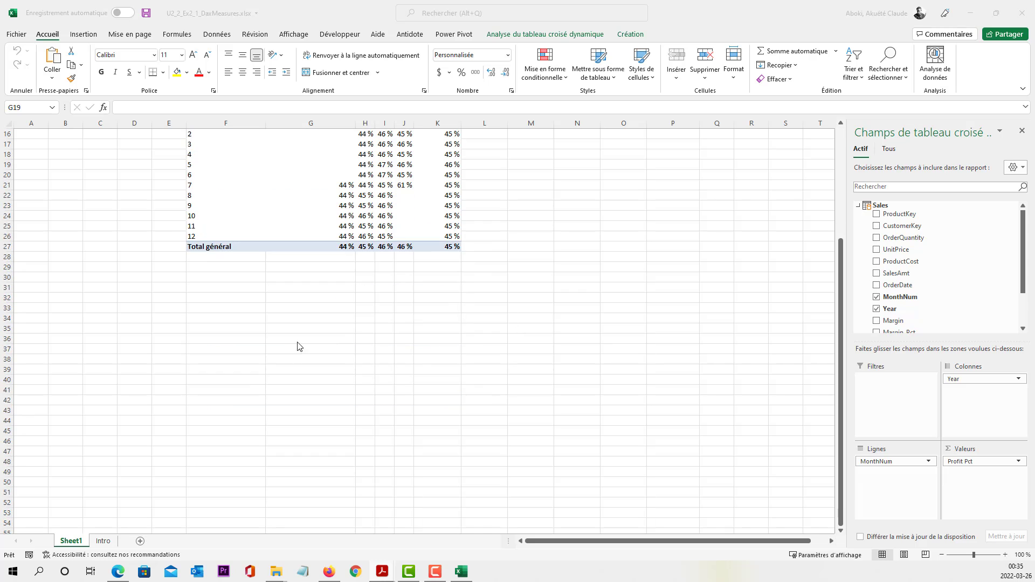
{"action": "scroll", "coordinate": [300, 346], "scroll_direction": "up", "scroll_amount": 5}
{"action": "left_click", "coordinate": [366, 339]}
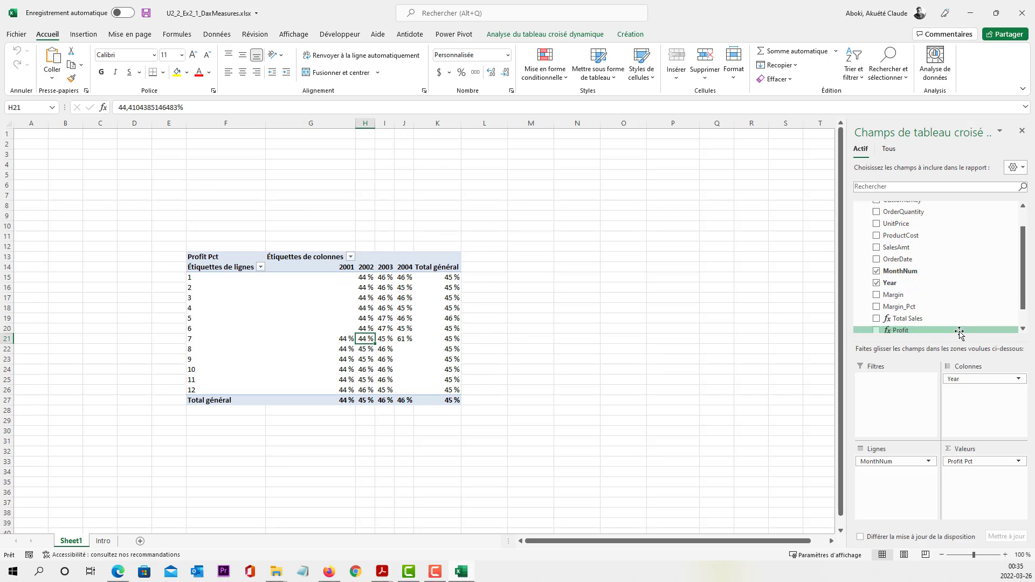
{"action": "scroll", "coordinate": [960, 331], "scroll_direction": "down", "scroll_amount": 1}
{"action": "right_click", "coordinate": [907, 320]}
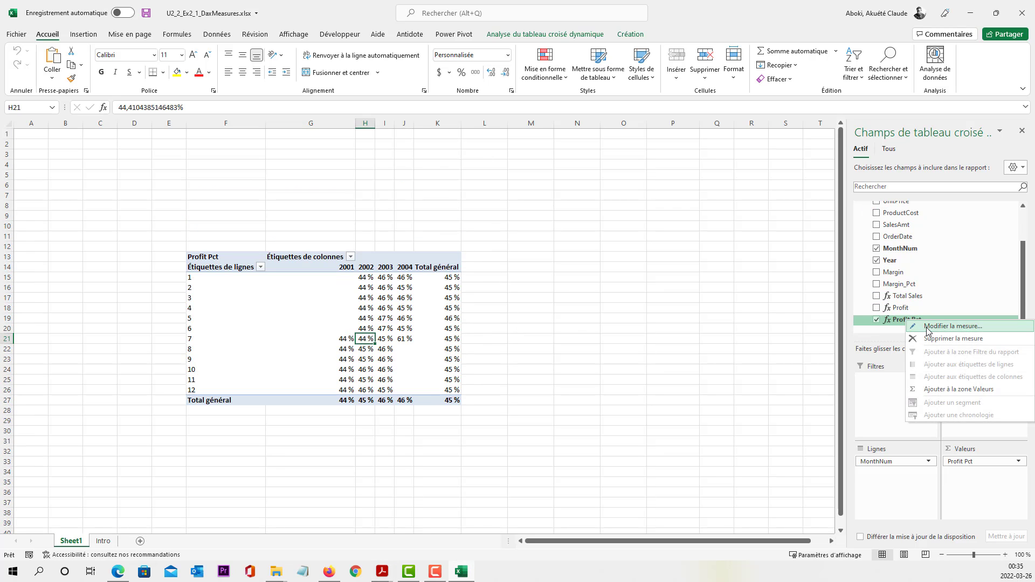
{"action": "left_click", "coordinate": [928, 327]}
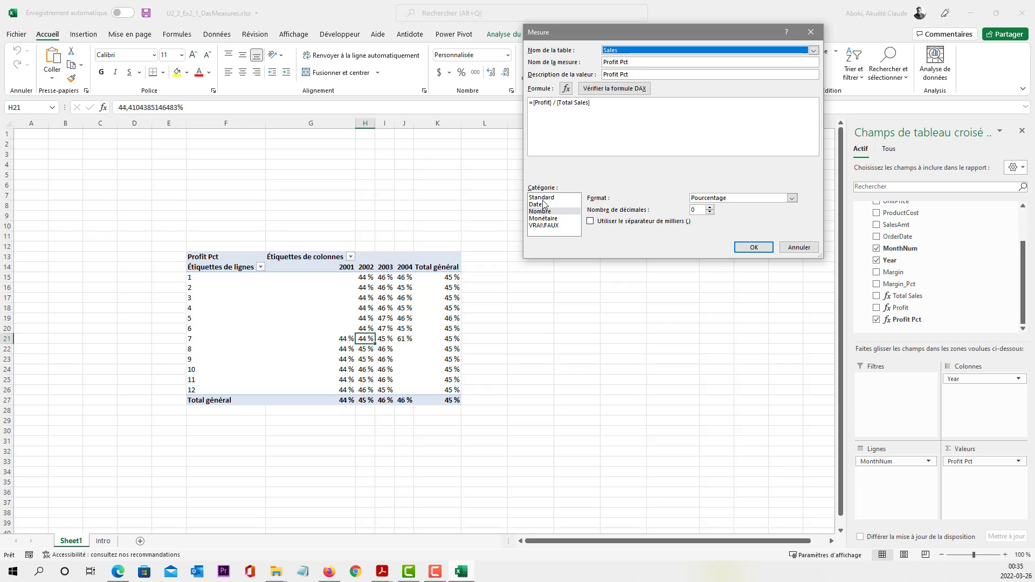
{"action": "left_click", "coordinate": [764, 248]}
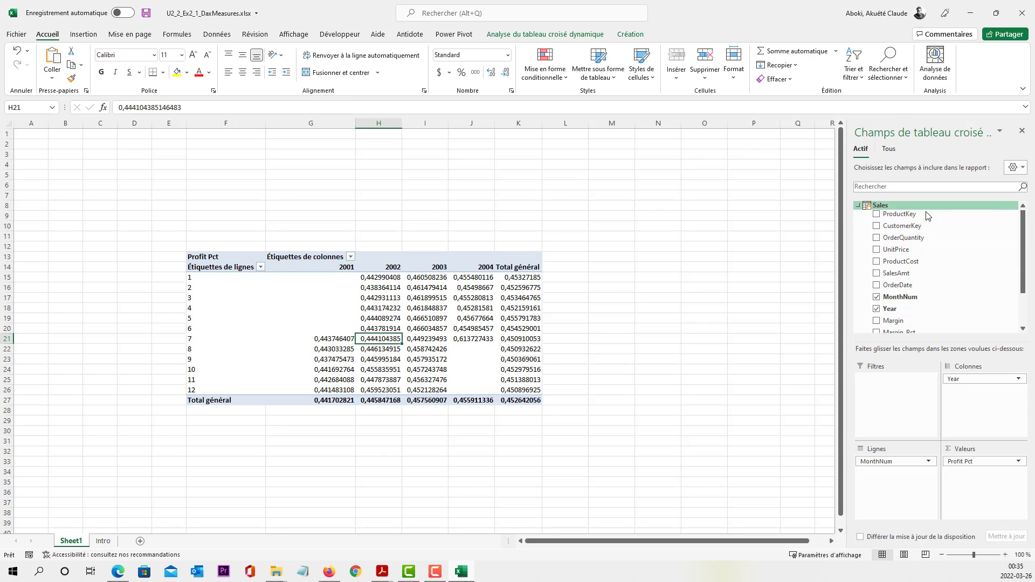
- Name the new measure in the Sales table Transactions and use the same text as its description
{"action": "left_click", "coordinate": [639, 62]}
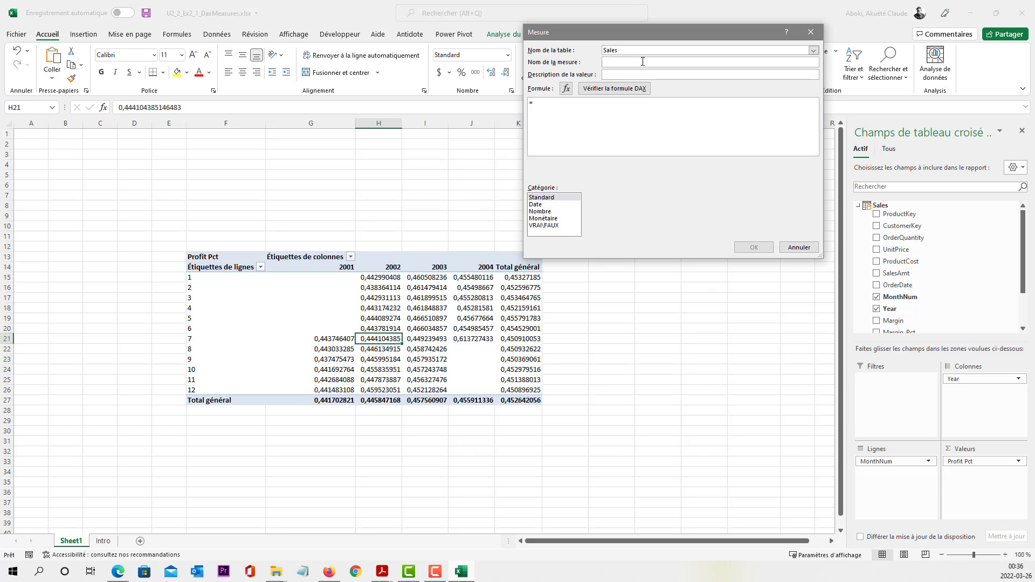
{"action": "type", "text": "Transactions"}
{"action": "double_click", "coordinate": [642, 62]}
{"action": "key", "text": "ctrl+c"}
{"action": "key", "text": "Tab"}
{"action": "key", "text": "ctrl+v"}
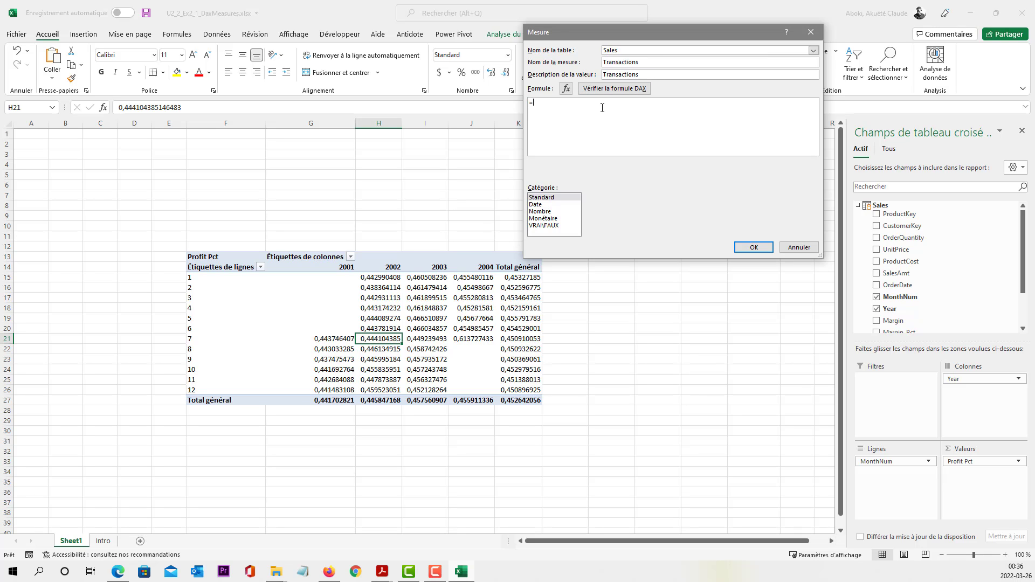
- Enter the formula =COUNTROWS(Sales) for the Transactions measure, check the DAX formula and save the measure
{"action": "type", "text": "countr"}
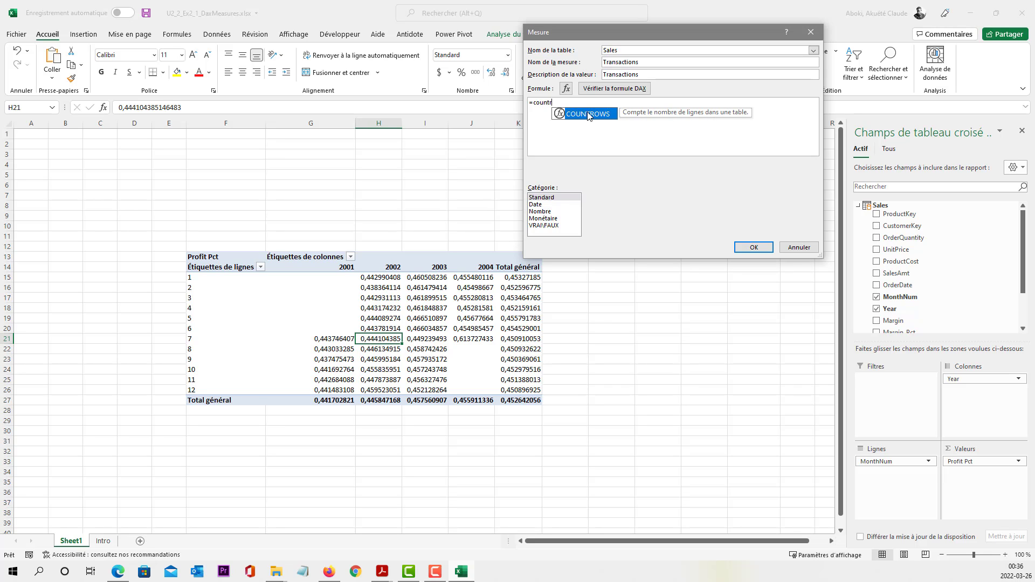
{"action": "double_click", "coordinate": [589, 115]}
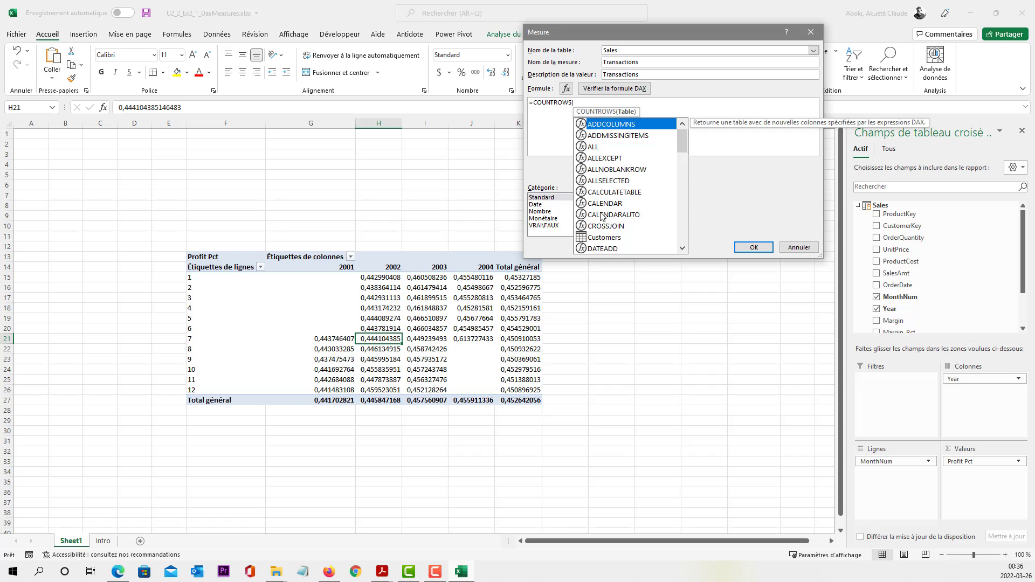
{"action": "type", "text": "Sales"}
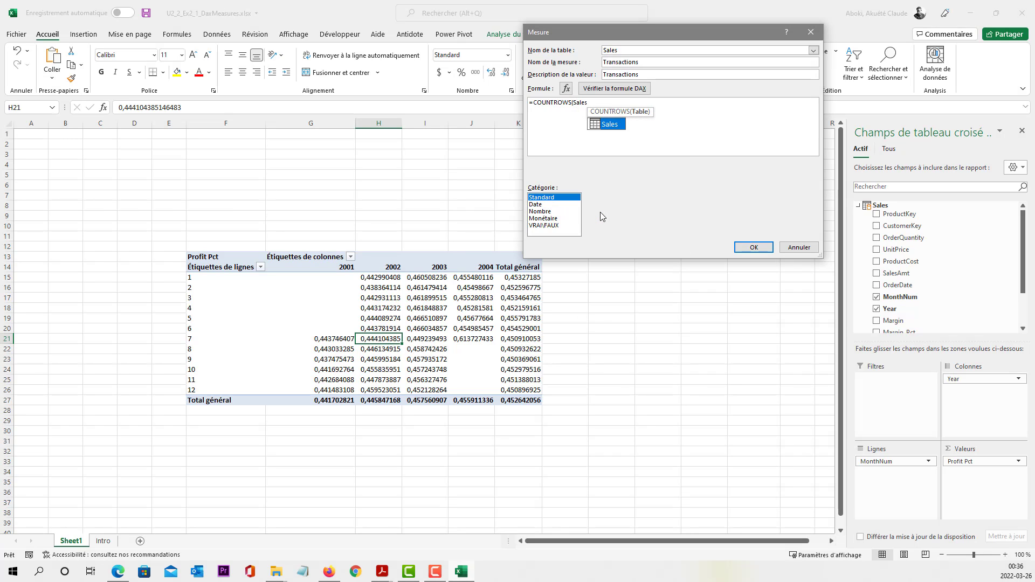
{"action": "double_click", "coordinate": [603, 126]}
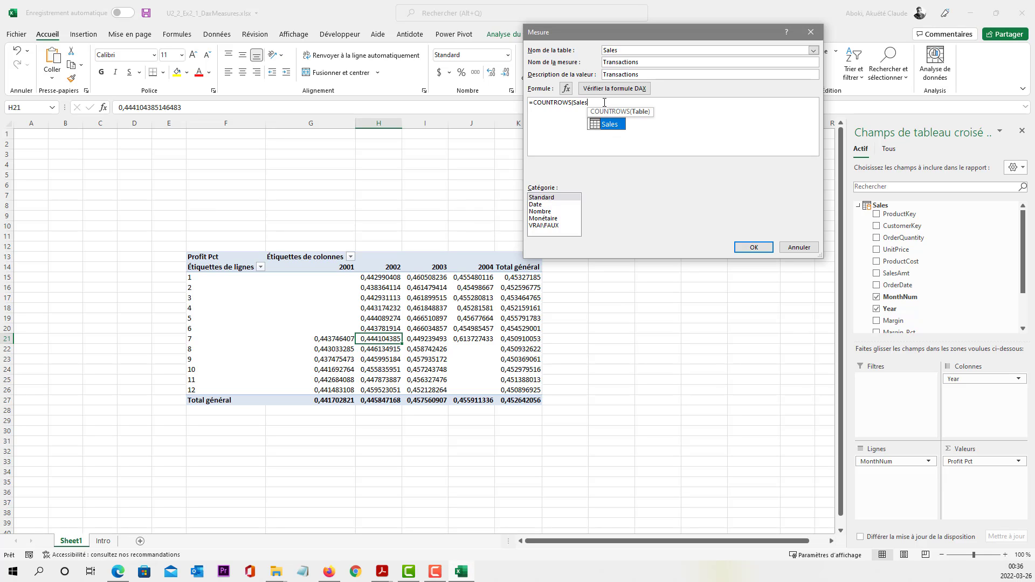
{"action": "type", "text": ")"}
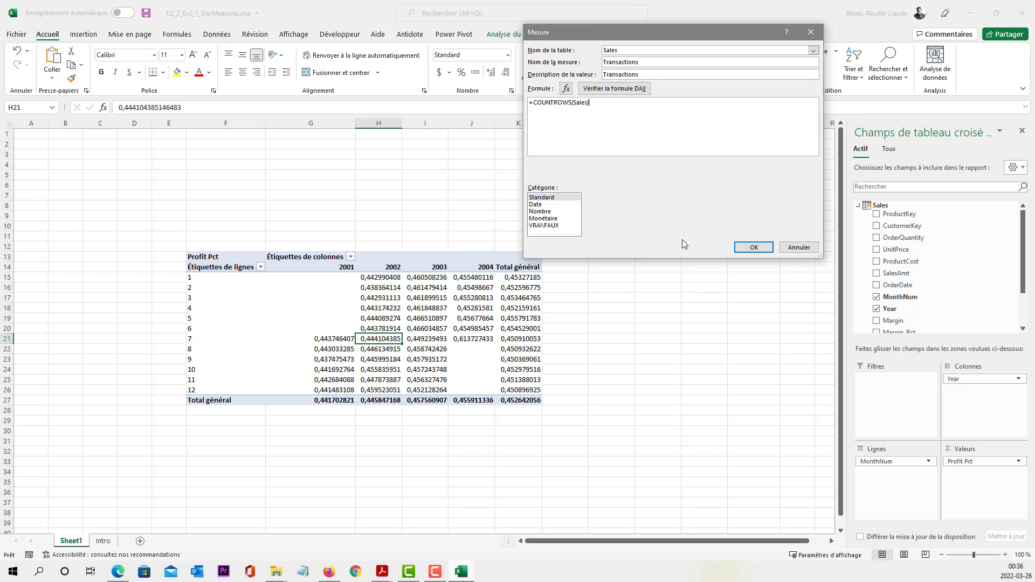
{"action": "left_click", "coordinate": [614, 89]}
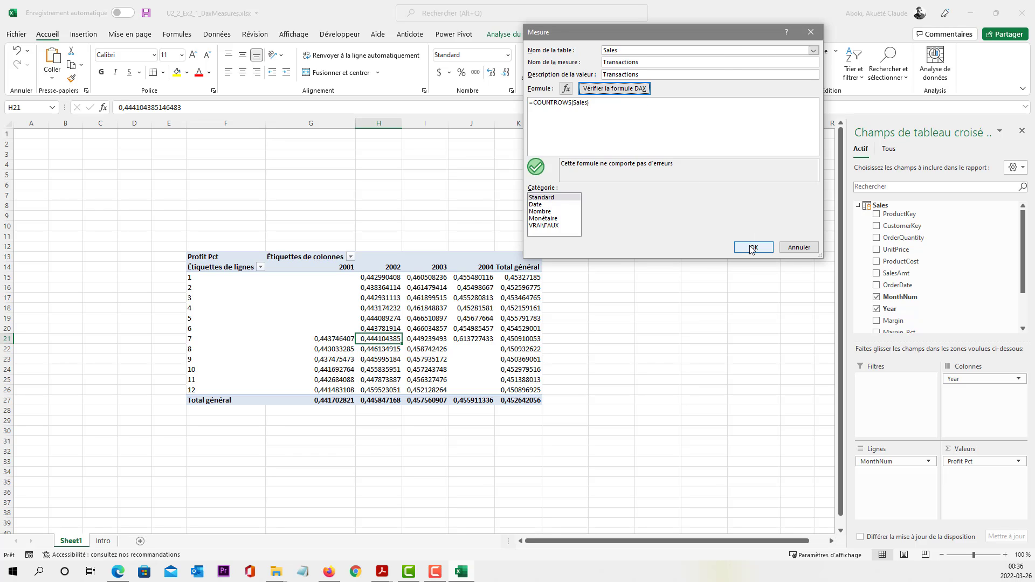
{"action": "left_click", "coordinate": [752, 248]}
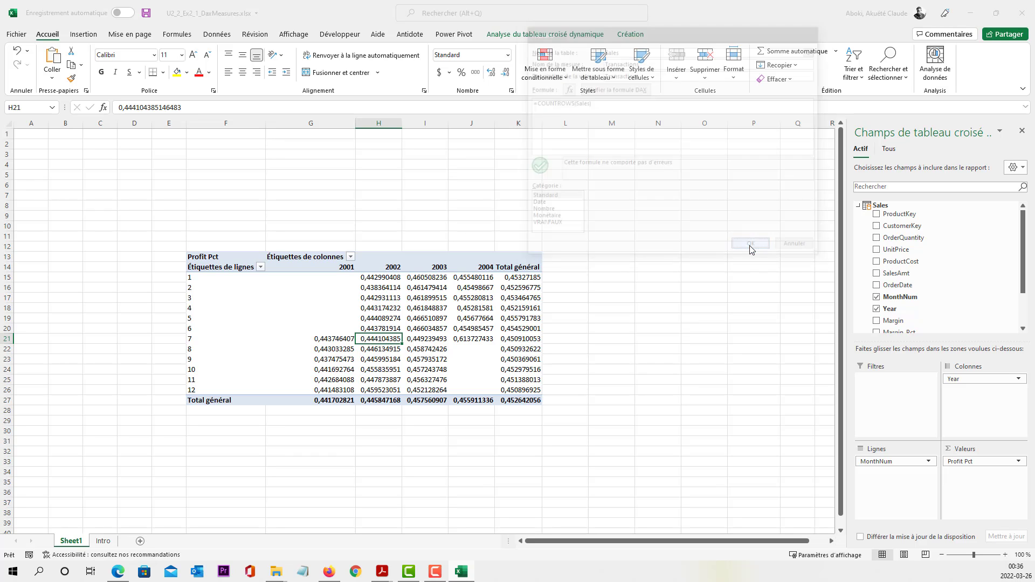
- Start another measure in the Sales table with the name and description Days selling
{"action": "right_click", "coordinate": [887, 210]}
{"action": "left_click", "coordinate": [919, 216]}
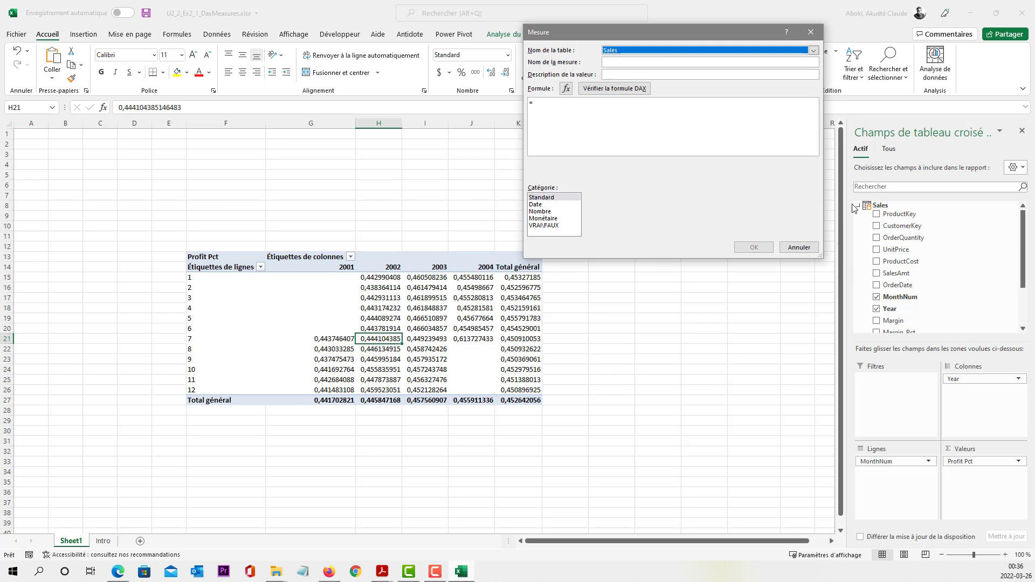
{"action": "left_click", "coordinate": [655, 62]}
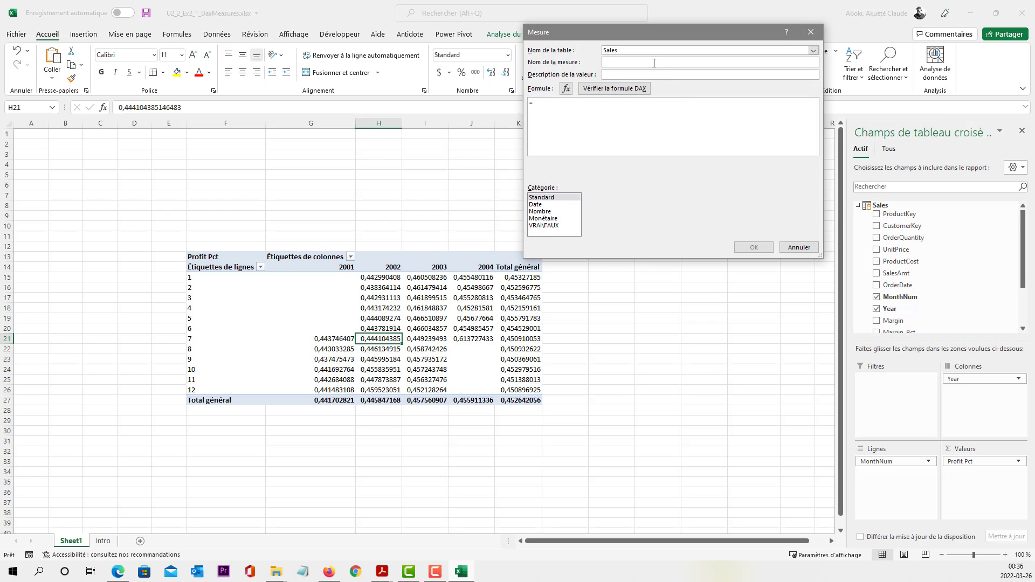
{"action": "type", "text": "Days sellin,g"}
{"action": "left_click_drag", "start_coordinate": [638, 62], "coordinate": [558, 63]}
{"action": "key", "text": "ctrl+c"}
{"action": "left_click", "coordinate": [608, 75]}
{"action": "key", "text": "ctrl+v"}
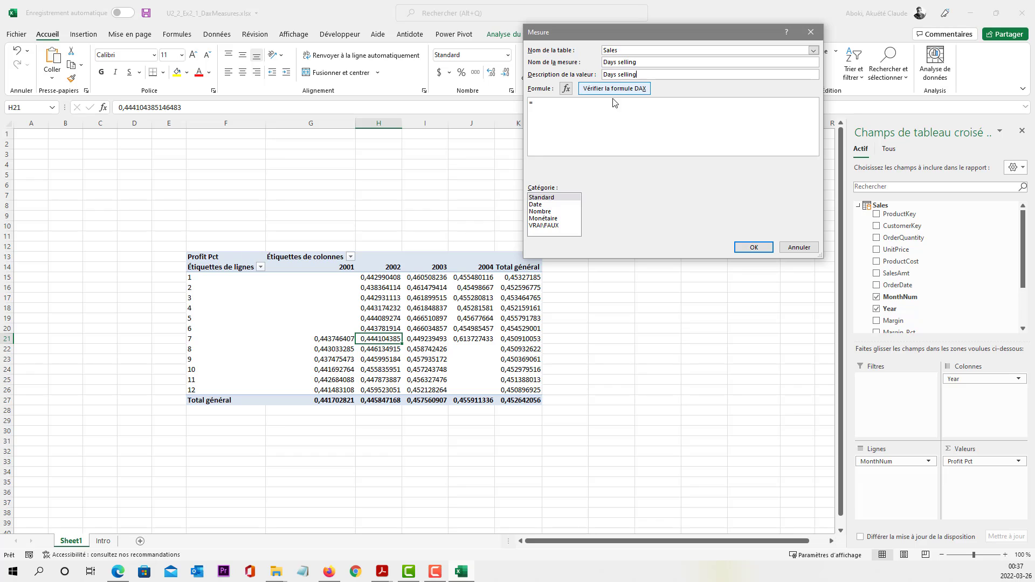
- Enter the formula =DISTINCTCOUNT(Sales[OrderDate]) for the Days selling measure, check the DAX formula and save the measure
{"action": "left_click", "coordinate": [605, 107]}
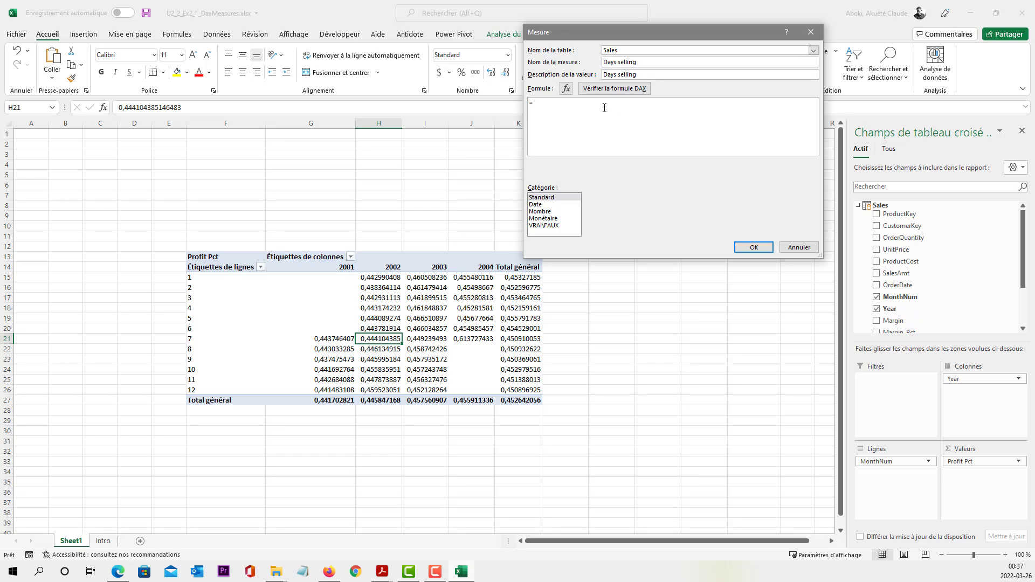
{"action": "type", "text": "dis"}
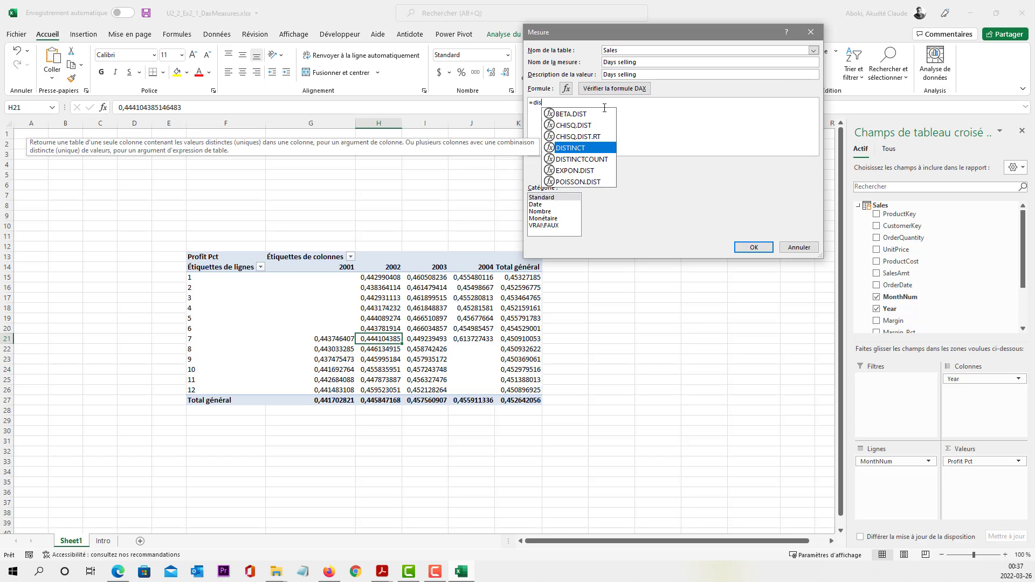
{"action": "key", "text": "Down"}
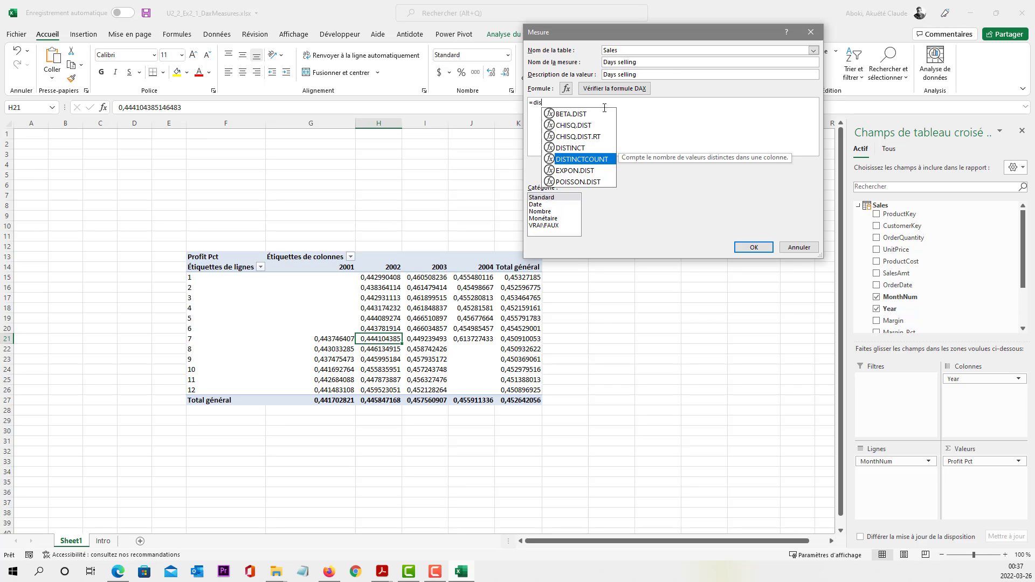
{"action": "key", "text": "Tab"}
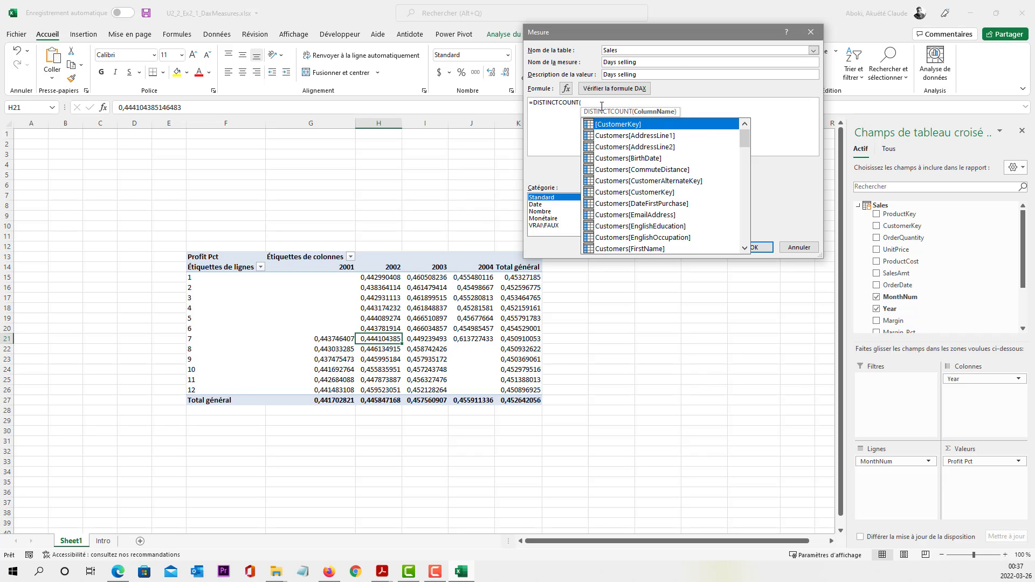
{"action": "type", "text": "sales"}
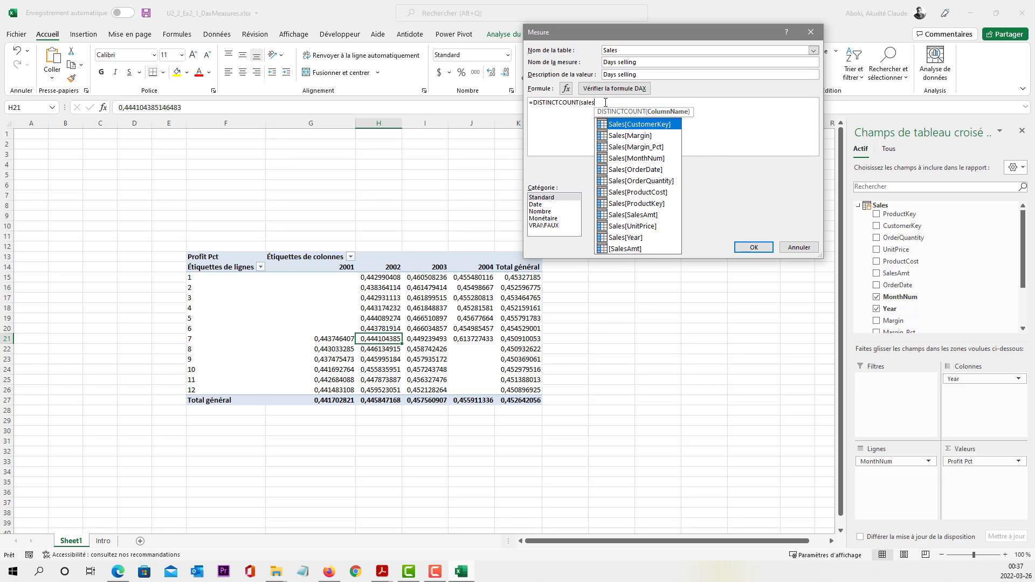
{"action": "double_click", "coordinate": [630, 170]}
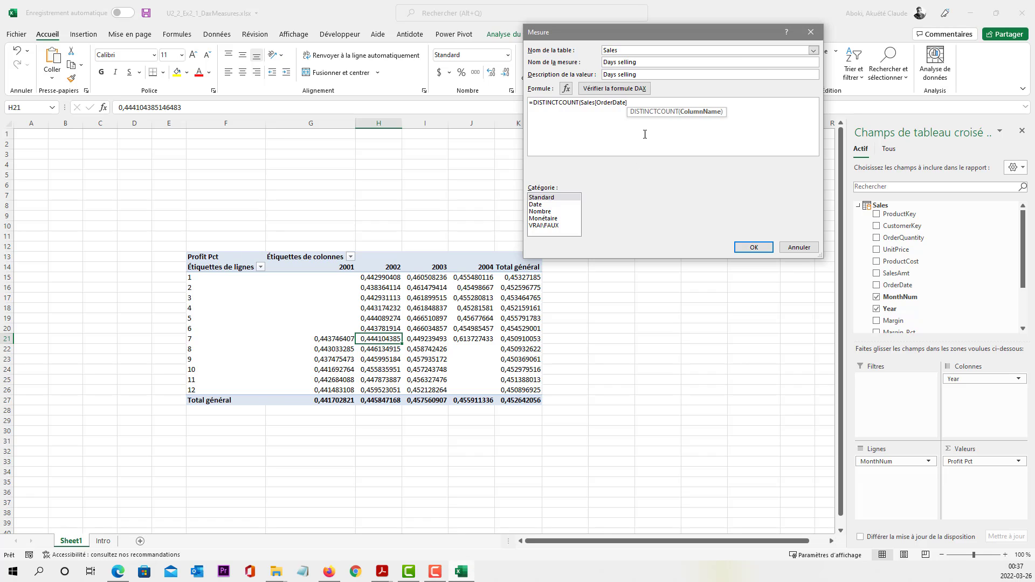
{"action": "type", "text": ")"}
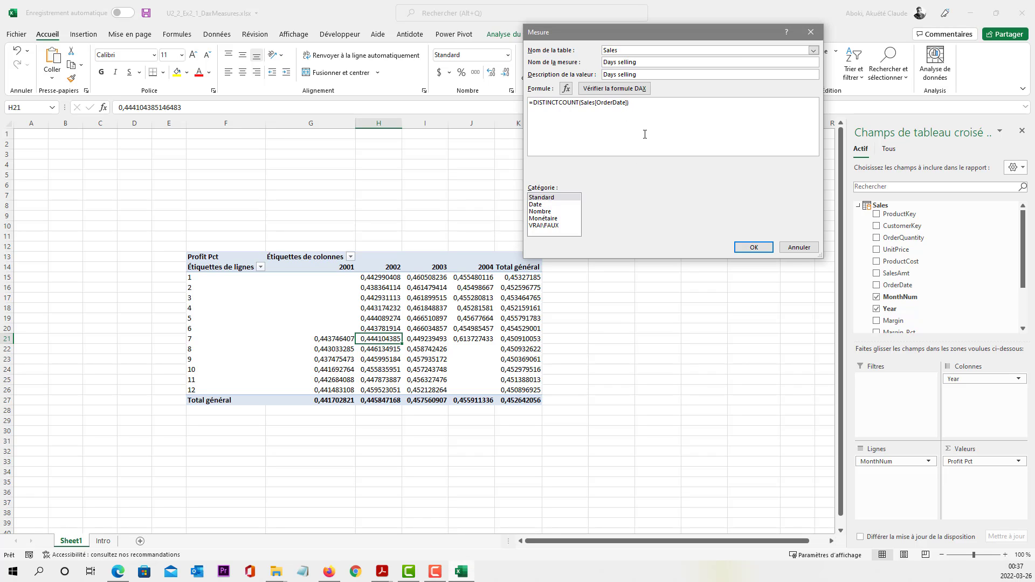
{"action": "left_click", "coordinate": [618, 90]}
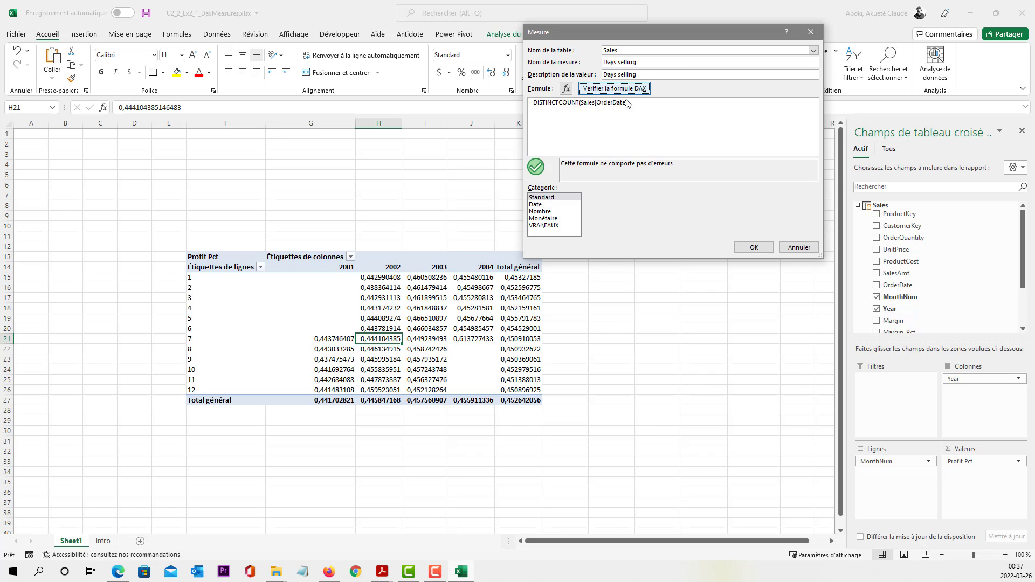
{"action": "left_click", "coordinate": [761, 251]}
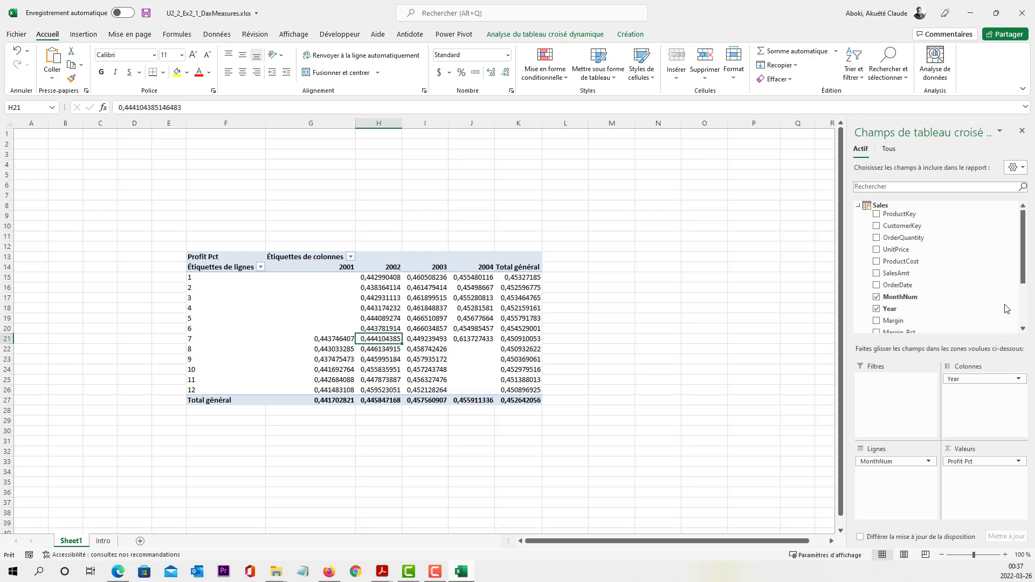
- Remove the Profit Pct measure and the Year field from the pivot table
{"action": "scroll", "coordinate": [971, 295], "scroll_direction": "down", "scroll_amount": 2}
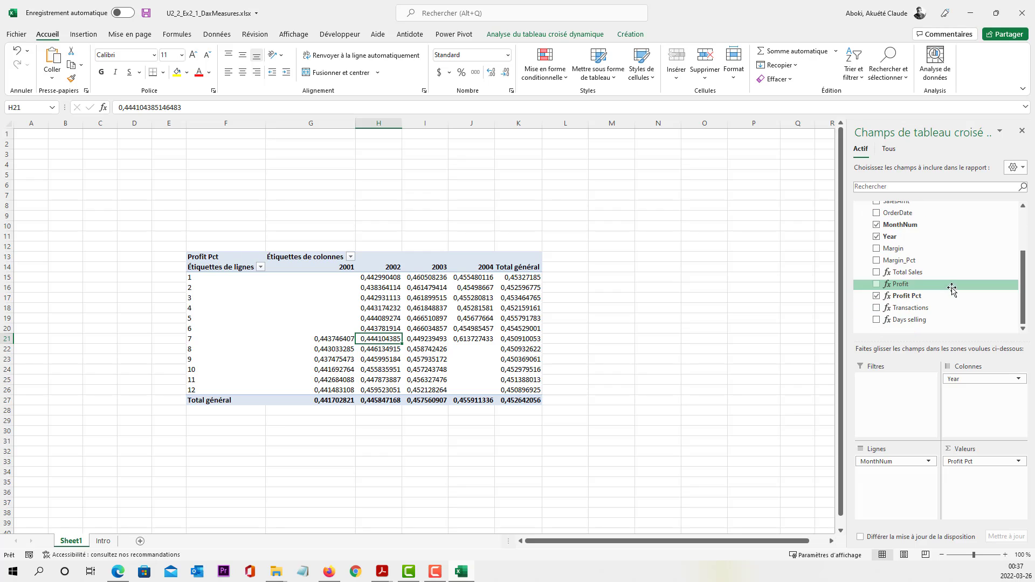
{"action": "left_click", "coordinate": [877, 296]}
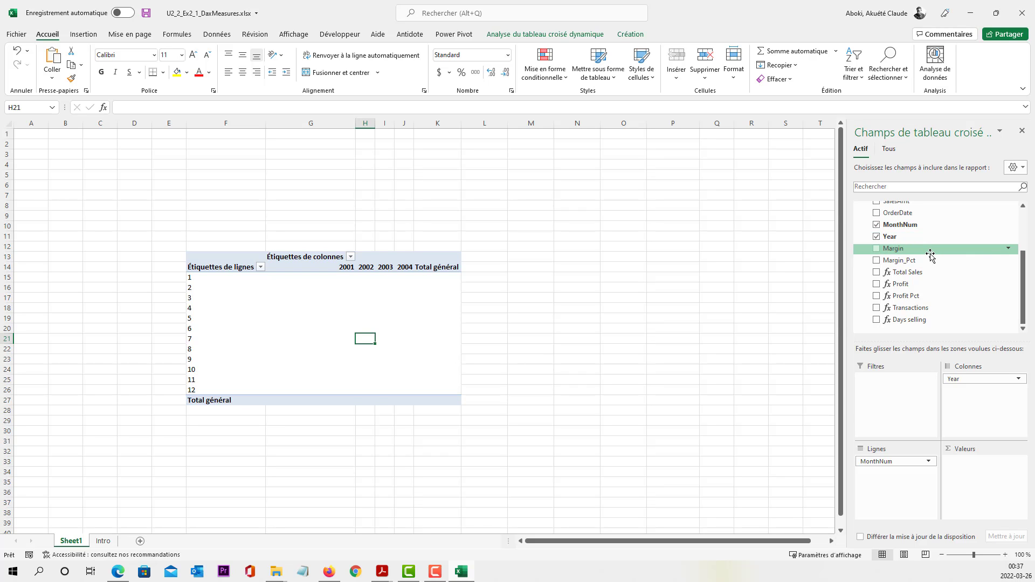
{"action": "scroll", "coordinate": [932, 253], "scroll_direction": "up", "scroll_amount": 1}
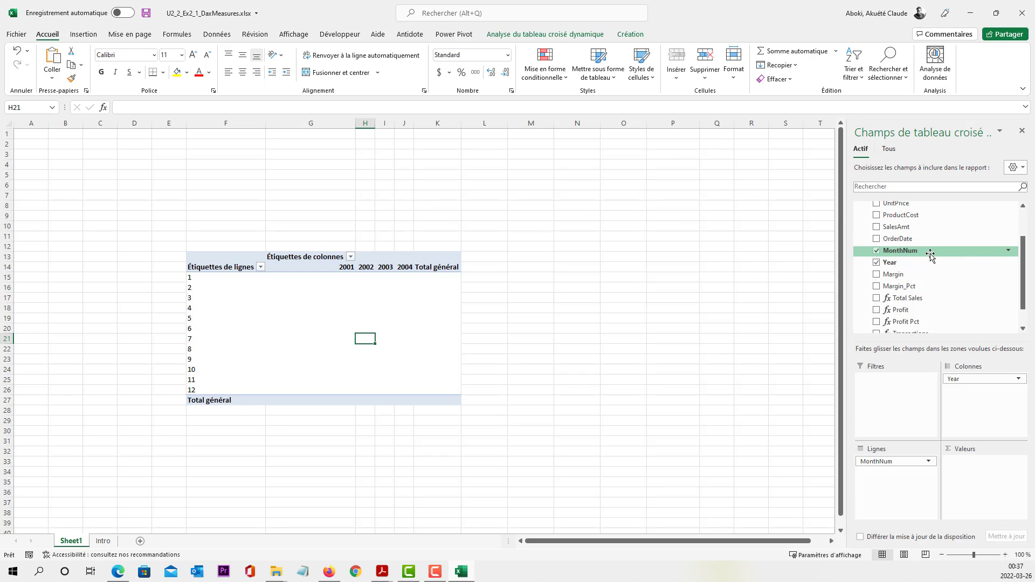
{"action": "left_click", "coordinate": [877, 264]}
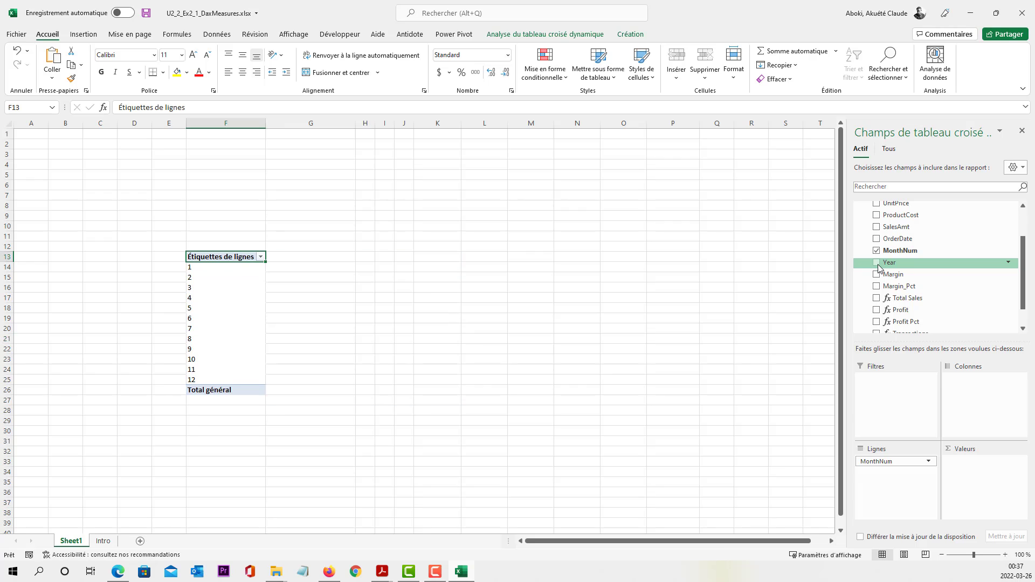
- Add the Total Sales, Days selling and Transactions measures to the pivot table's values, in that order
{"action": "scroll", "coordinate": [895, 288], "scroll_direction": "down", "scroll_amount": 1}
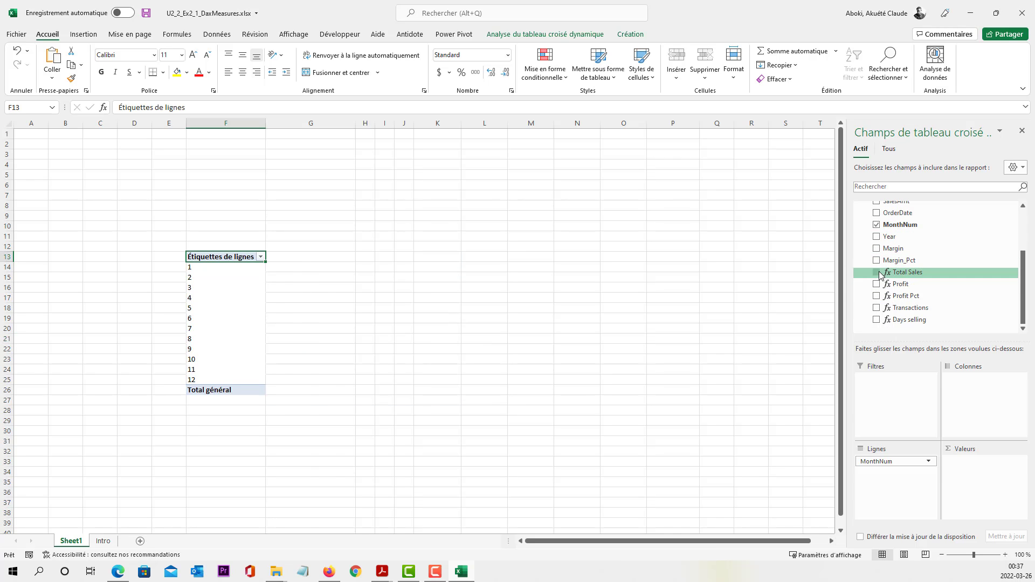
{"action": "left_click", "coordinate": [877, 273]}
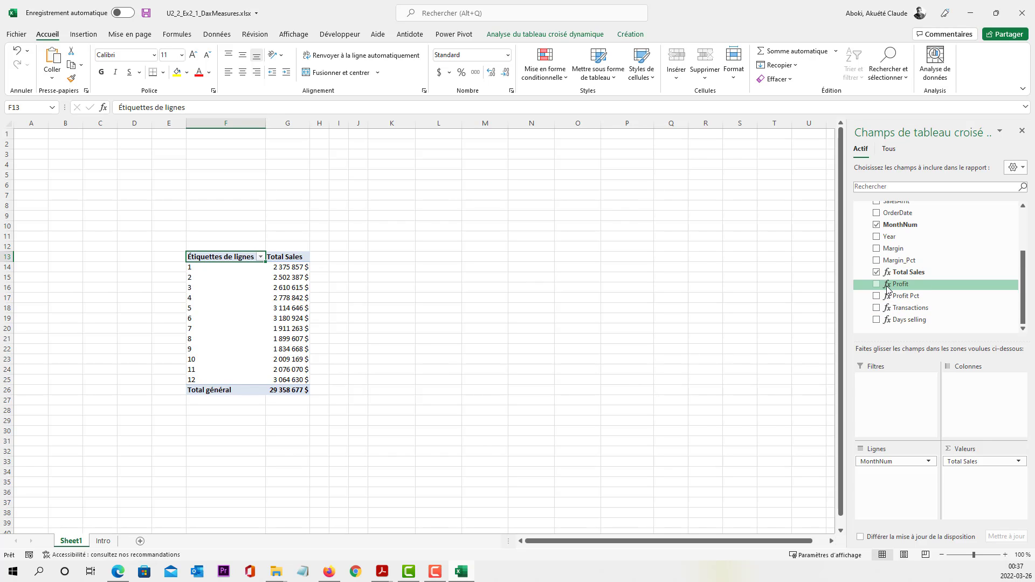
{"action": "left_click", "coordinate": [876, 320]}
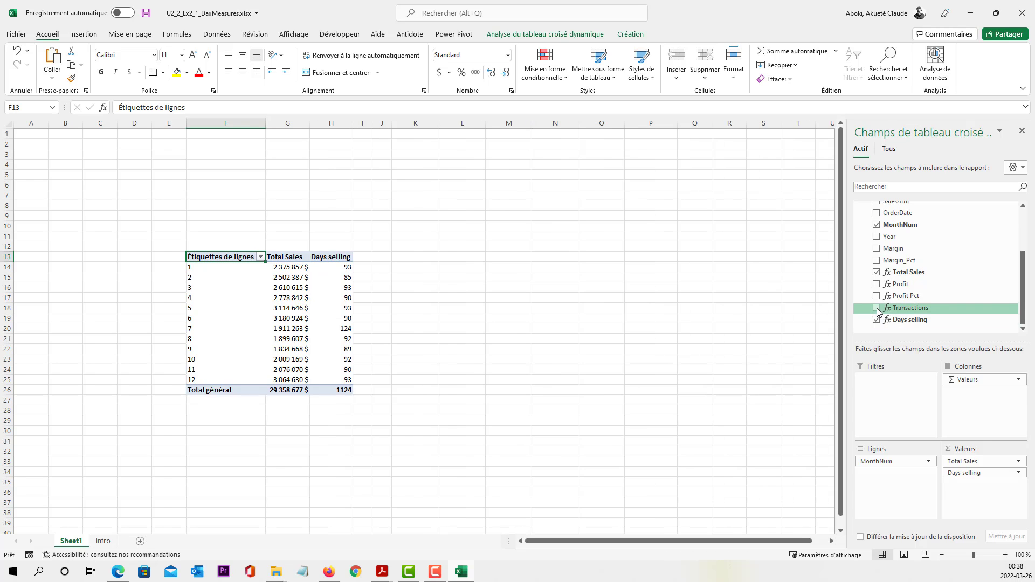
{"action": "left_click", "coordinate": [877, 309]}
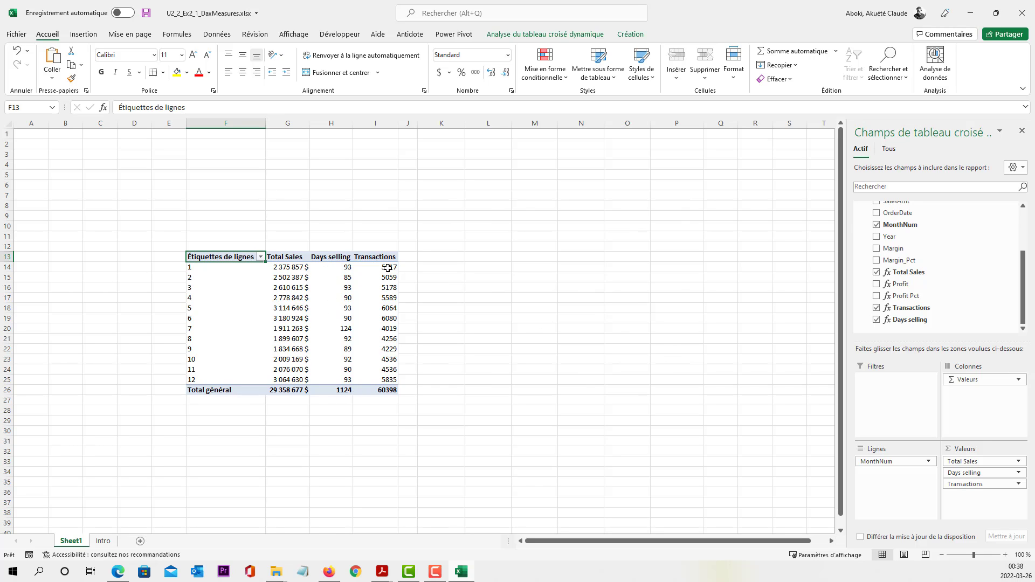
{"action": "left_click", "coordinate": [241, 267]}
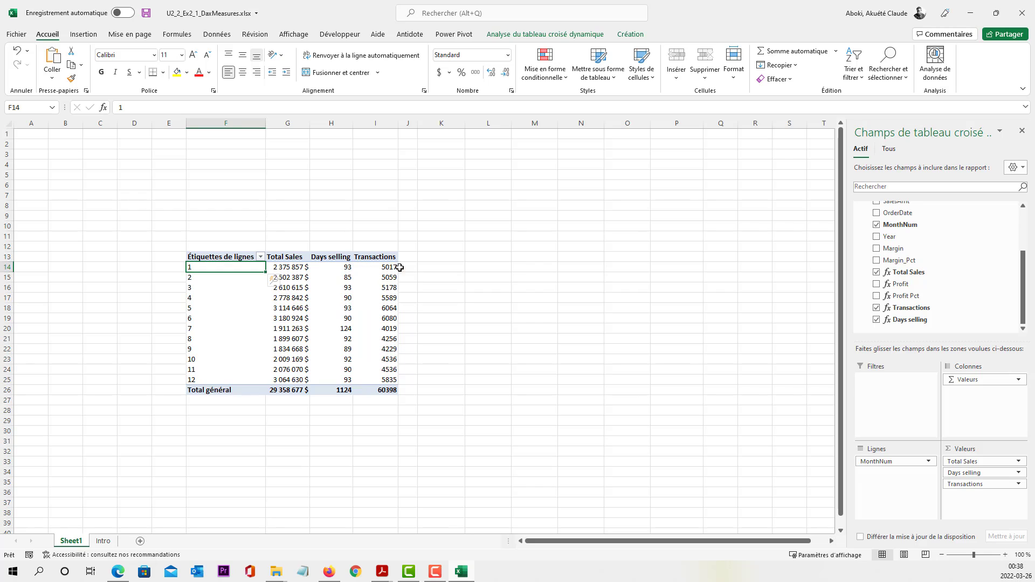
- Review the definitions of the Transactions and Days selling measures, closing each without changes
{"action": "mouse_move", "coordinate": [389, 267]}
{"action": "key", "text": "alt+Tab"}
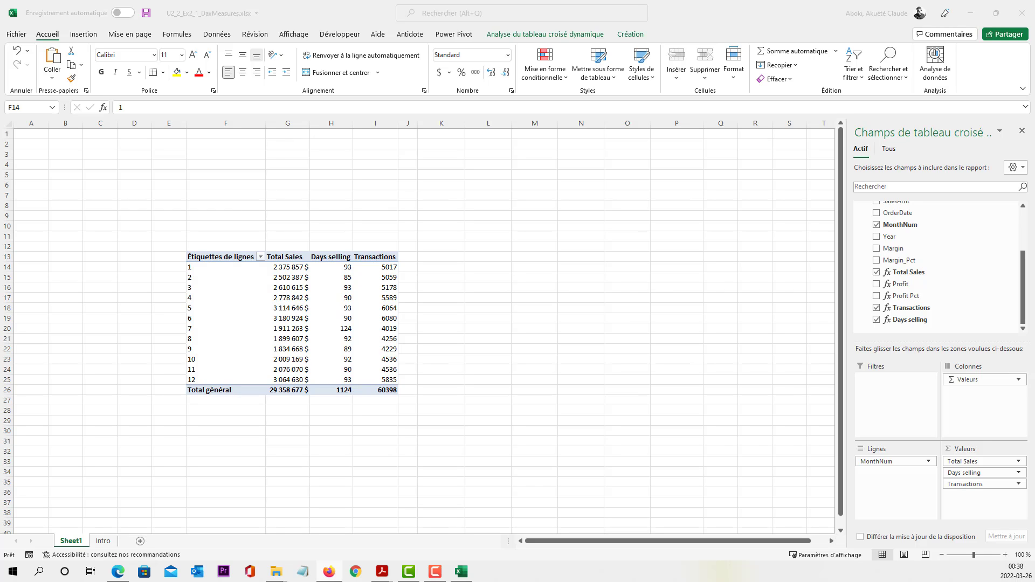
{"action": "left_click", "coordinate": [910, 311]}
{"action": "right_click", "coordinate": [909, 308]}
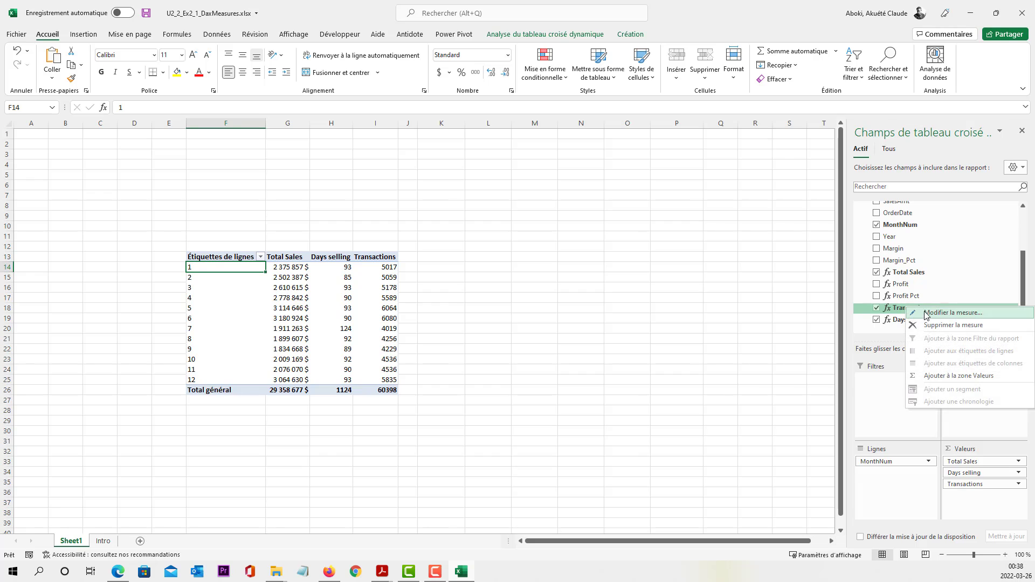
{"action": "left_click", "coordinate": [926, 314]}
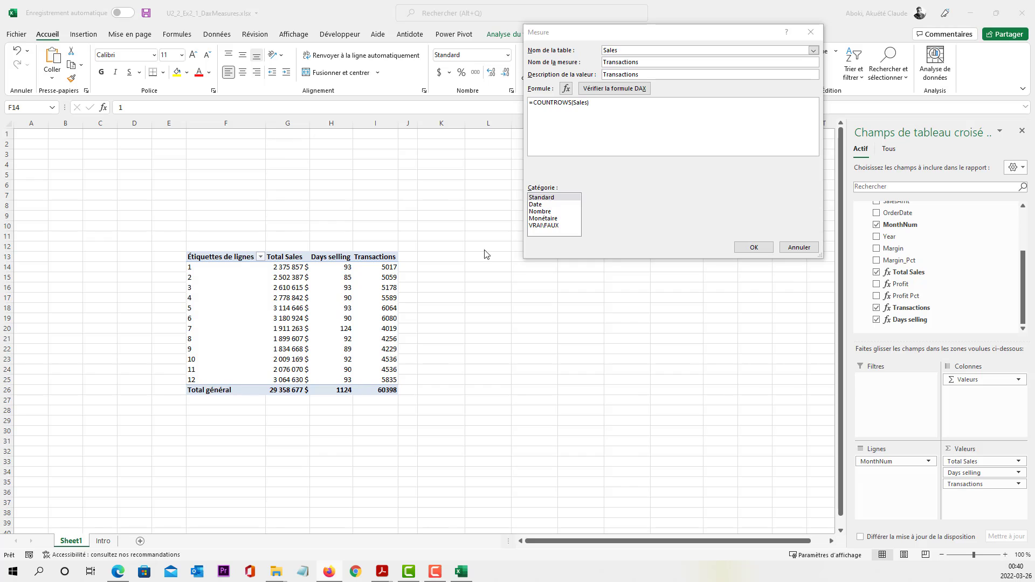
{"action": "left_click", "coordinate": [799, 249]}
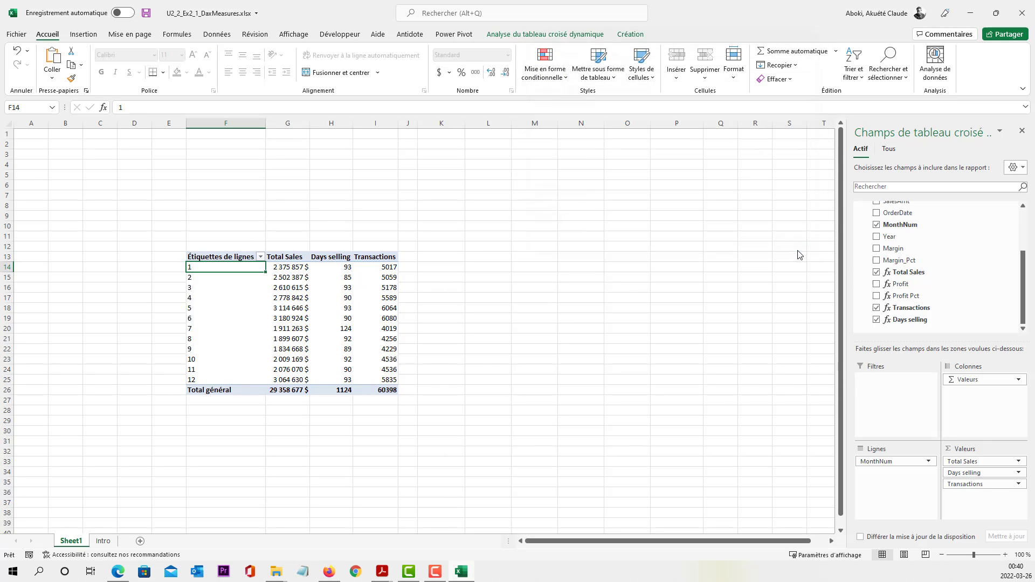
{"action": "right_click", "coordinate": [915, 323]}
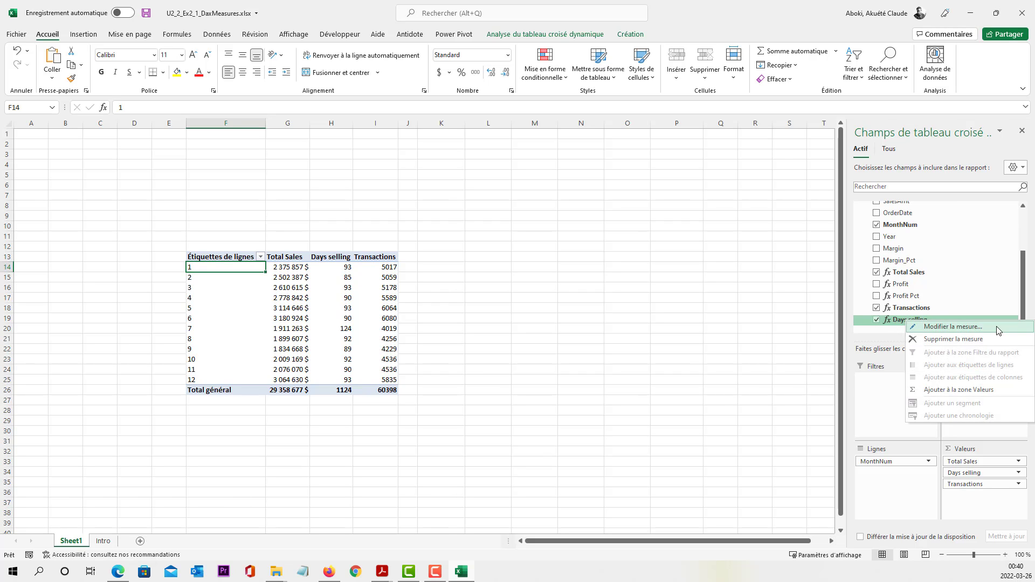
{"action": "left_click", "coordinate": [963, 325]}
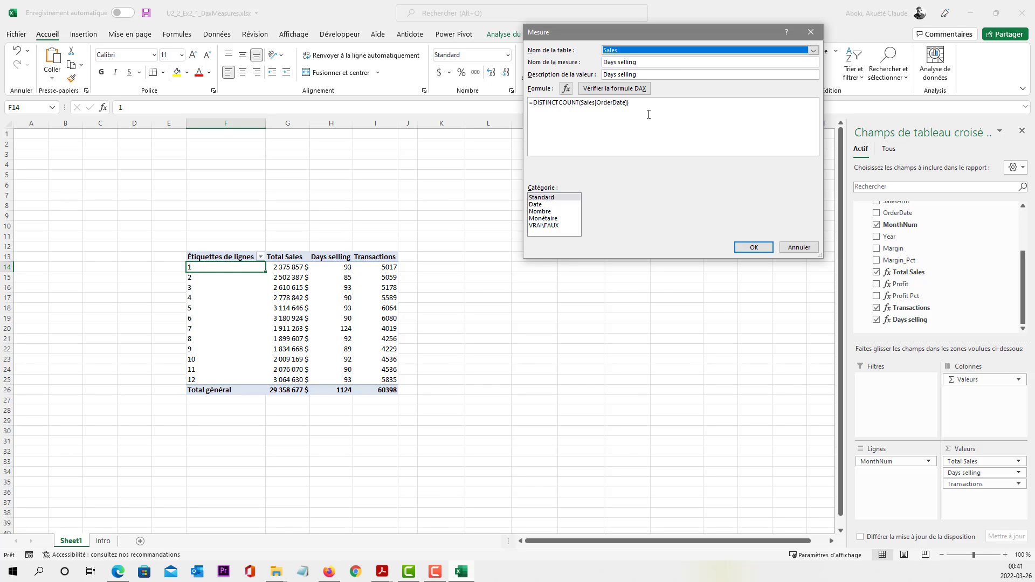
{"action": "left_click", "coordinate": [796, 248]}
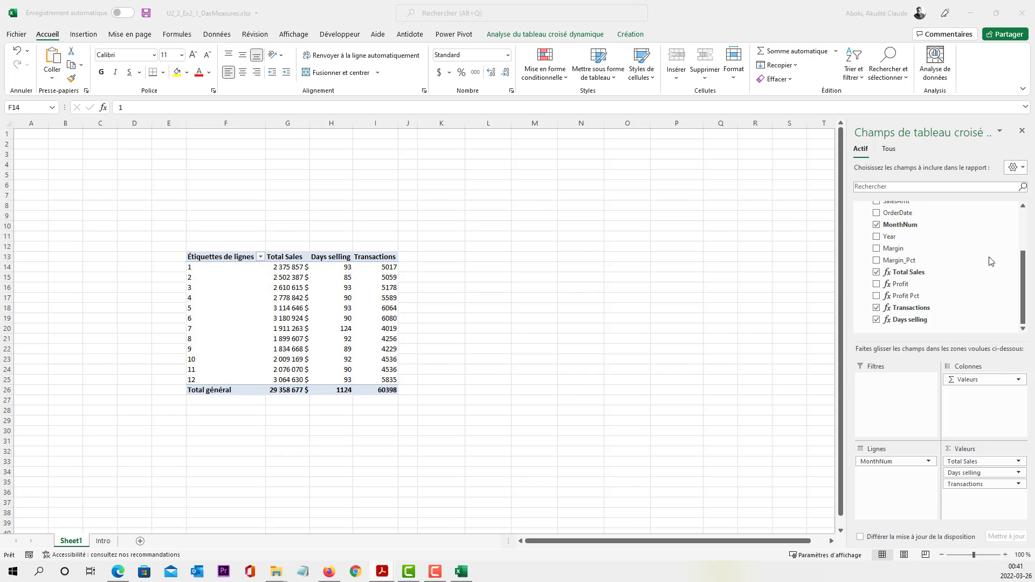
- Start a new measure in the Sales table with the name and description Sales per transaction
{"action": "scroll", "coordinate": [924, 253], "scroll_direction": "up", "scroll_amount": 3}
{"action": "left_click", "coordinate": [890, 210]}
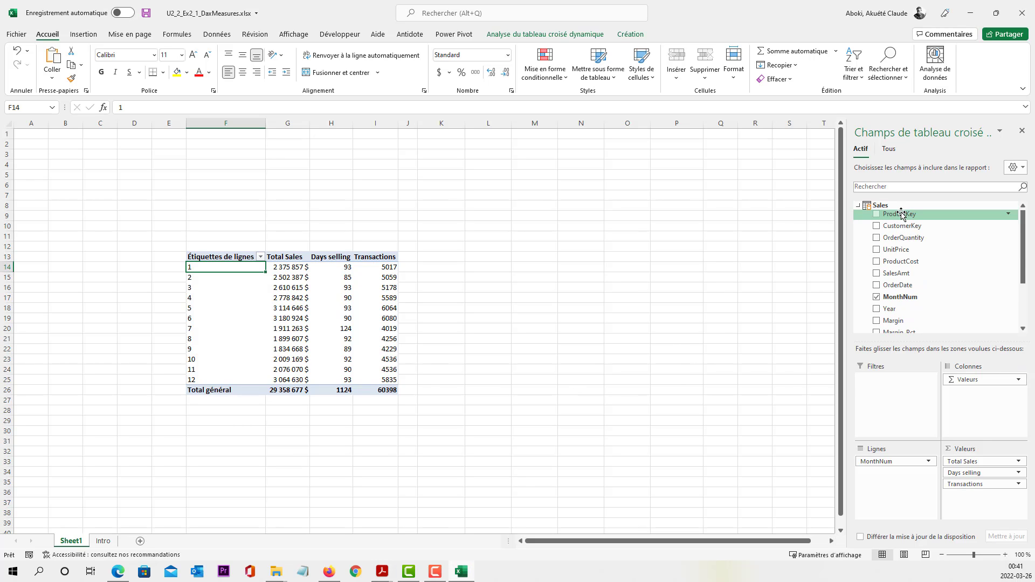
{"action": "right_click", "coordinate": [893, 208]}
{"action": "left_click", "coordinate": [906, 213]}
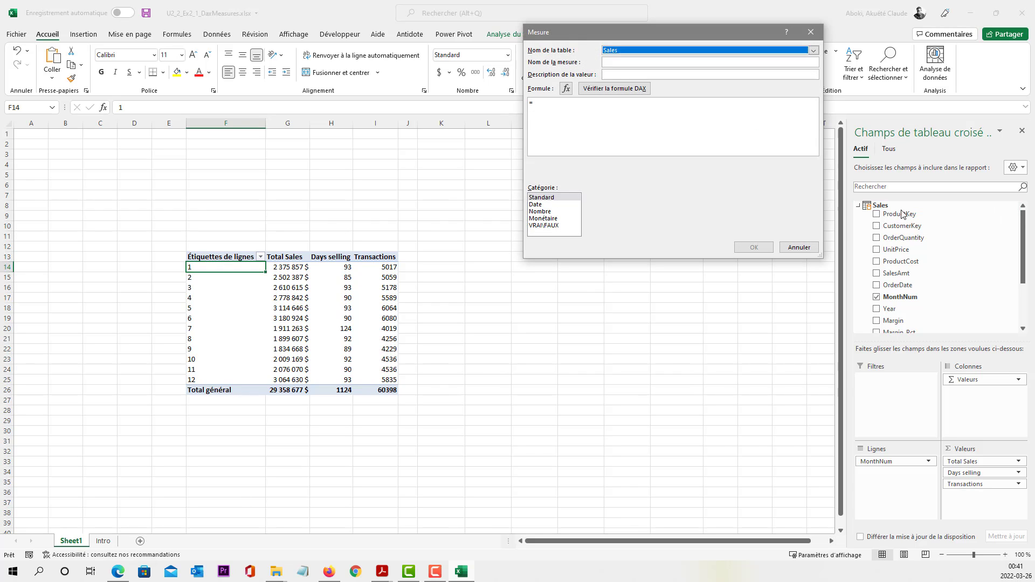
{"action": "left_click", "coordinate": [690, 64]}
{"action": "type", "text": "S"}
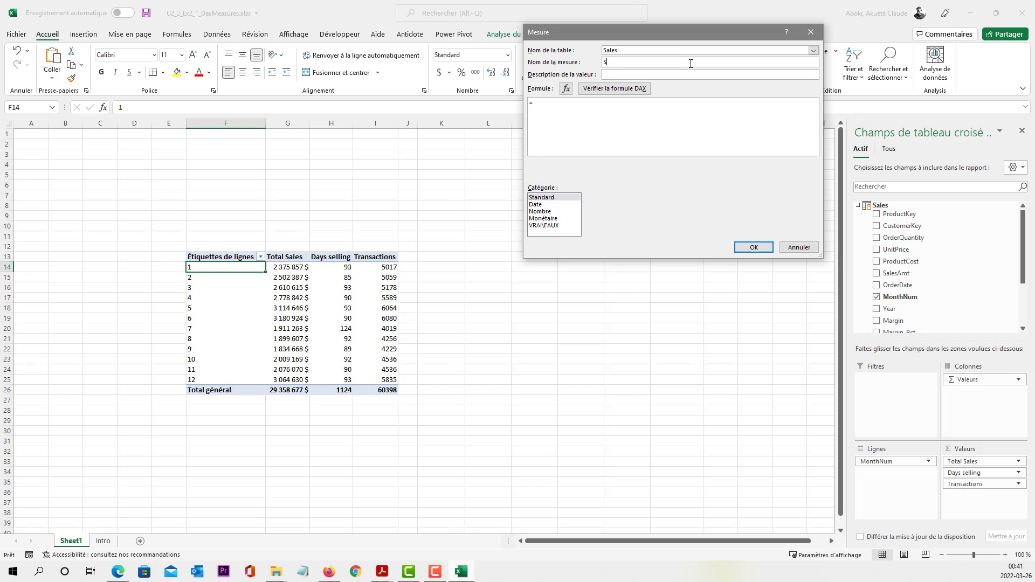
{"action": "type", "text": "ales per transaction"}
{"action": "left_click_drag", "start_coordinate": [667, 62], "coordinate": [583, 60]}
{"action": "key", "text": "ctrl+c"}
{"action": "left_click", "coordinate": [616, 74]}
{"action": "key", "text": "ctrl+v"}
- Enter the formula =[Total Sales] / [Transactions] for the Sales per transaction measure
{"action": "left_click", "coordinate": [569, 106]}
{"action": "type", "text": "[To"}
{"action": "key", "text": "Tab"}
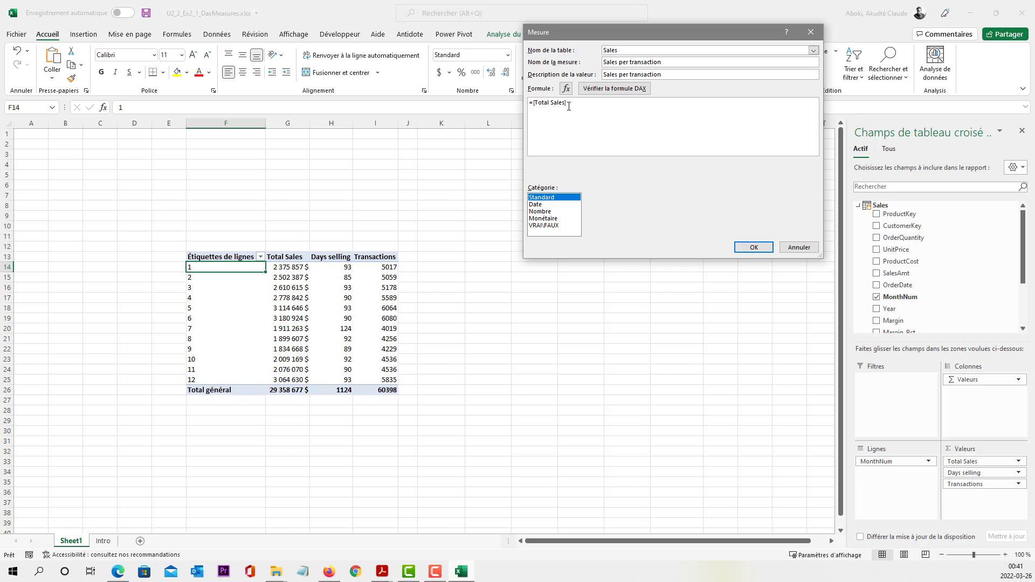
{"action": "left_click", "coordinate": [589, 107]}
{"action": "type", "text": "/ ["}
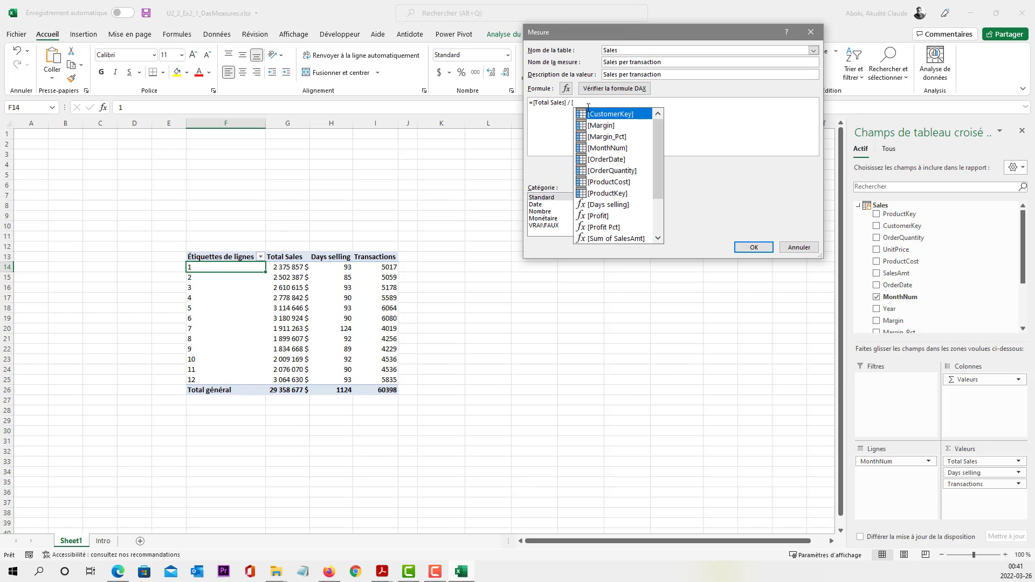
{"action": "type", "text": "Tr"}
{"action": "key", "text": "Tab"}
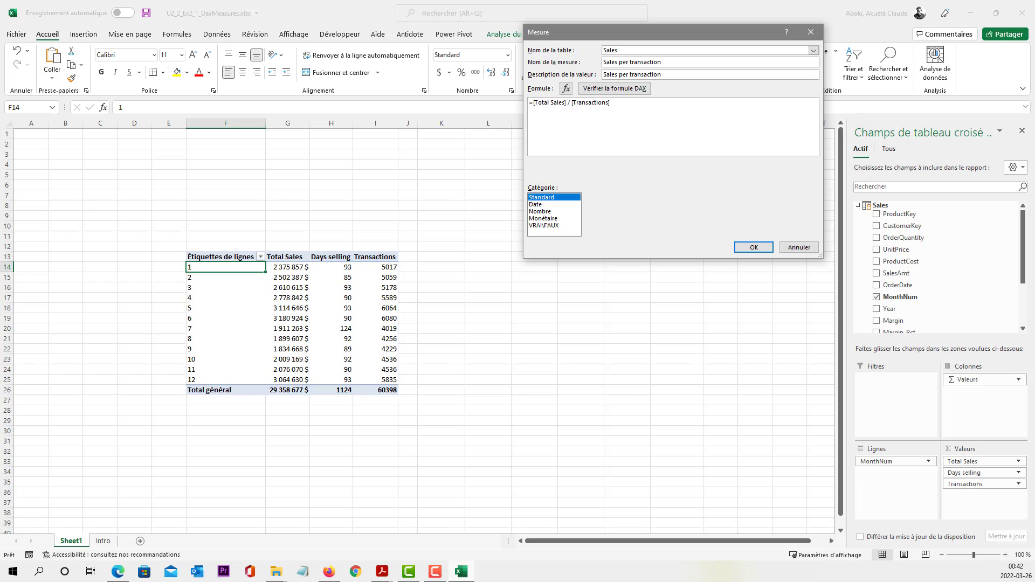
- Format the Sales per transaction measure as currency with 2 decimals, check its DAX formula and save it
{"action": "left_click", "coordinate": [544, 219]}
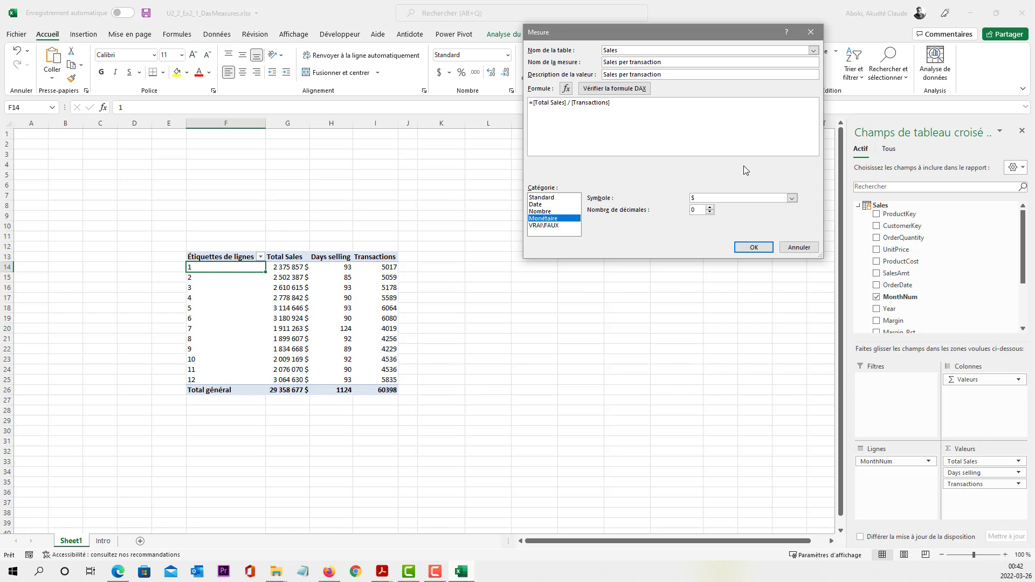
{"action": "left_click", "coordinate": [710, 207]}
{"action": "left_click", "coordinate": [711, 207]}
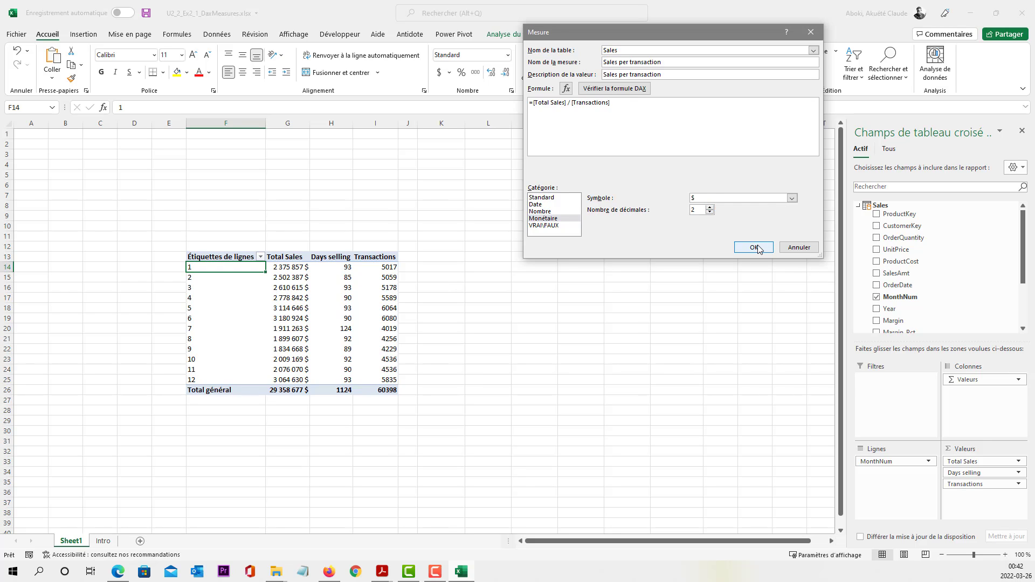
{"action": "left_click", "coordinate": [626, 90]}
{"action": "left_click", "coordinate": [751, 247]}
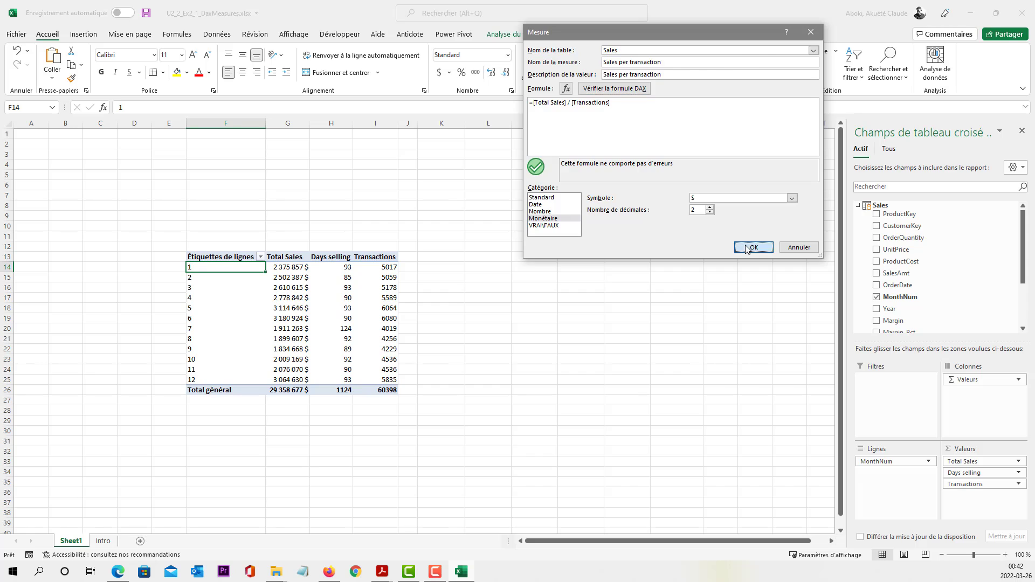
- Start another measure in the Sales table with the name and description Sales per day
{"action": "right_click", "coordinate": [893, 210]}
{"action": "left_click", "coordinate": [901, 214]}
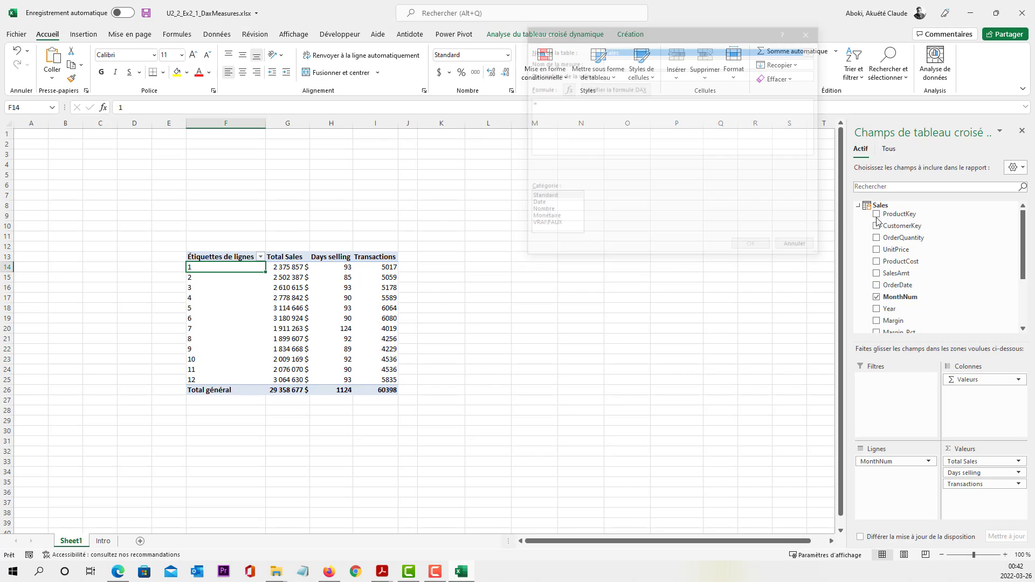
{"action": "left_click", "coordinate": [620, 61]}
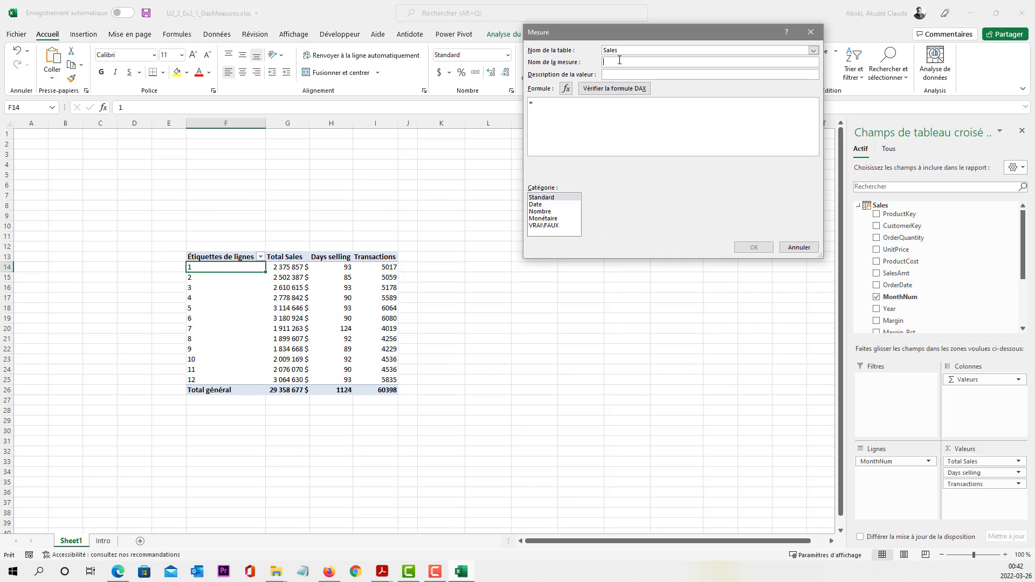
{"action": "type", "text": "Sales per day"}
{"action": "left_click_drag", "start_coordinate": [653, 63], "coordinate": [597, 63]}
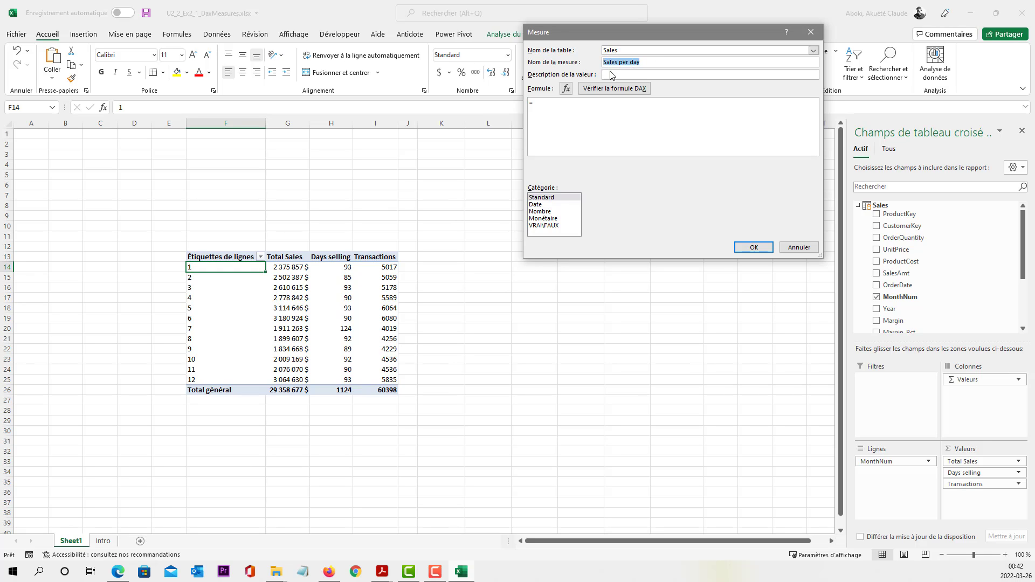
{"action": "left_click", "coordinate": [615, 74]}
{"action": "key", "text": "ctrl+v"}
- Enter the formula = [Total Sales] / [Days selling] for the Sales per day measure
{"action": "left_click", "coordinate": [604, 107]}
{"action": "type", "text": "[T"}
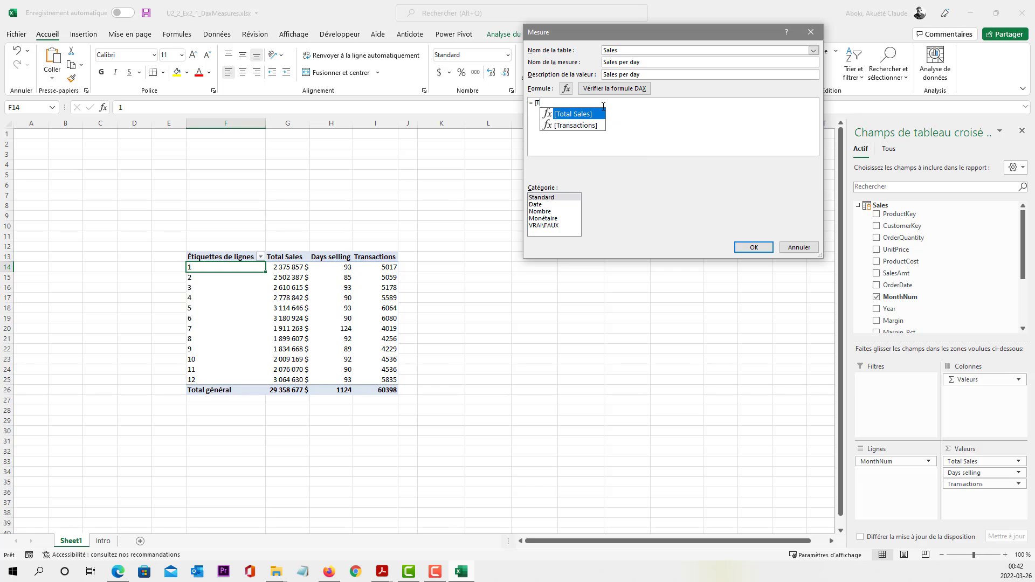
{"action": "type", "text": "otal Sales]"}
{"action": "key", "text": "Tab"}
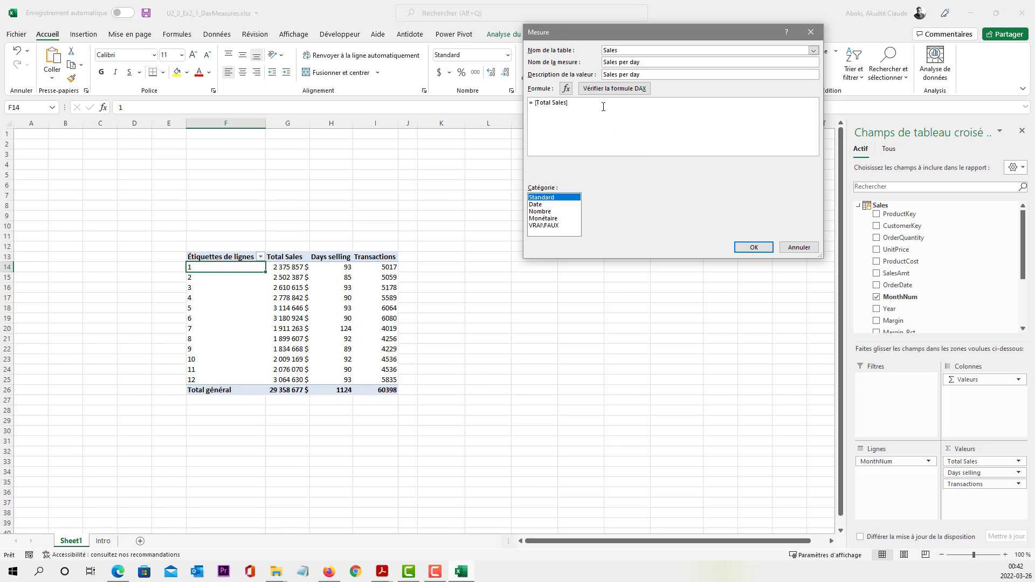
{"action": "left_click", "coordinate": [645, 108]}
{"action": "type", "text": "/ ["}
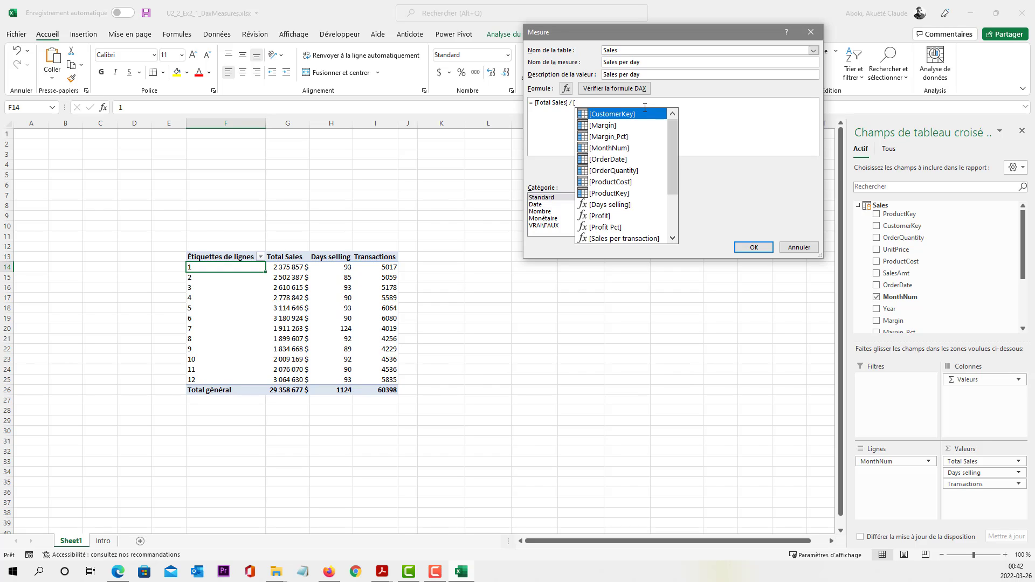
{"action": "type", "text": "da"}
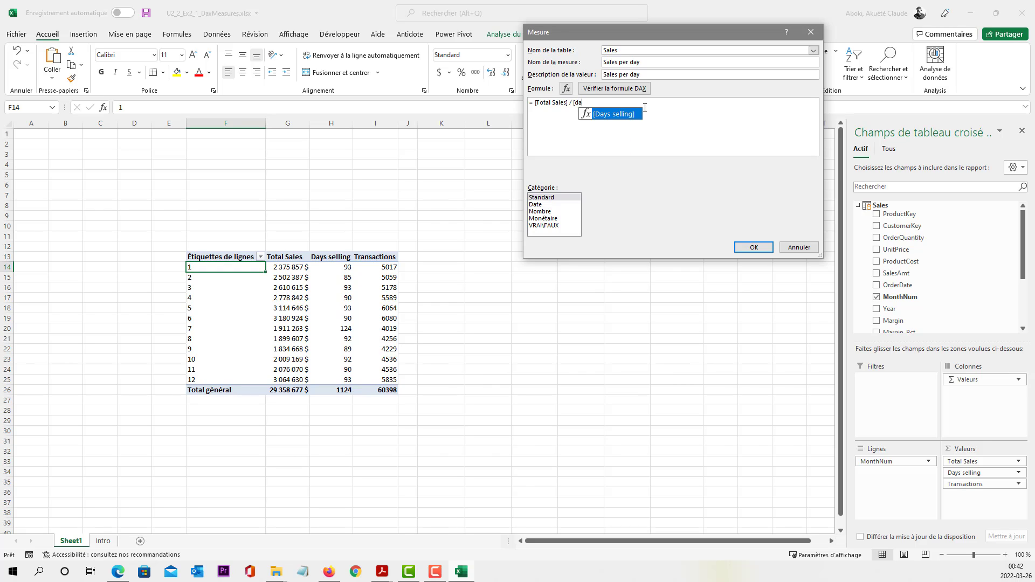
{"action": "key", "text": "Tab"}
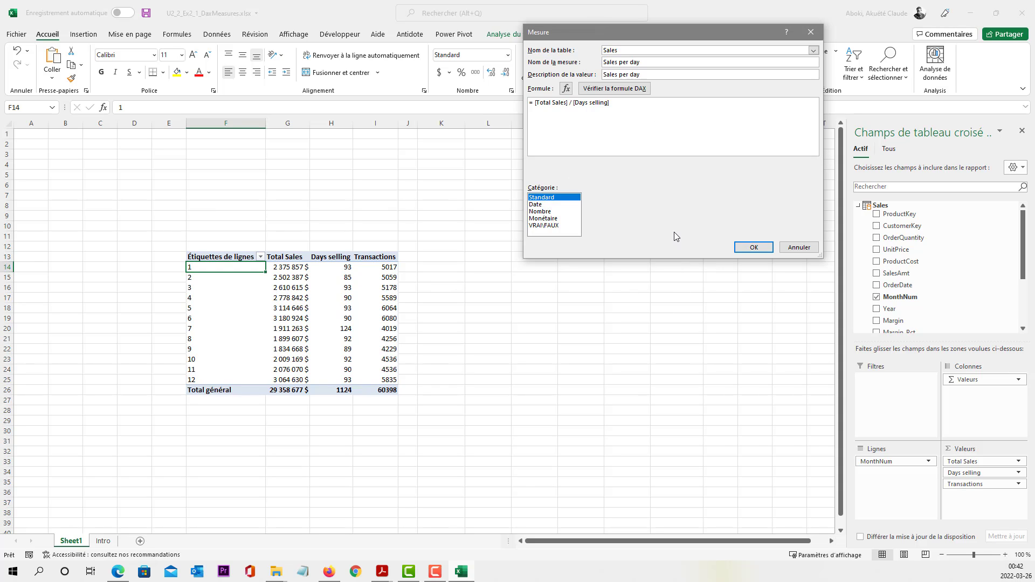
- Format the Sales per day measure as currency with 2 decimals and save it
{"action": "left_click", "coordinate": [626, 144]}
{"action": "left_click", "coordinate": [554, 219]}
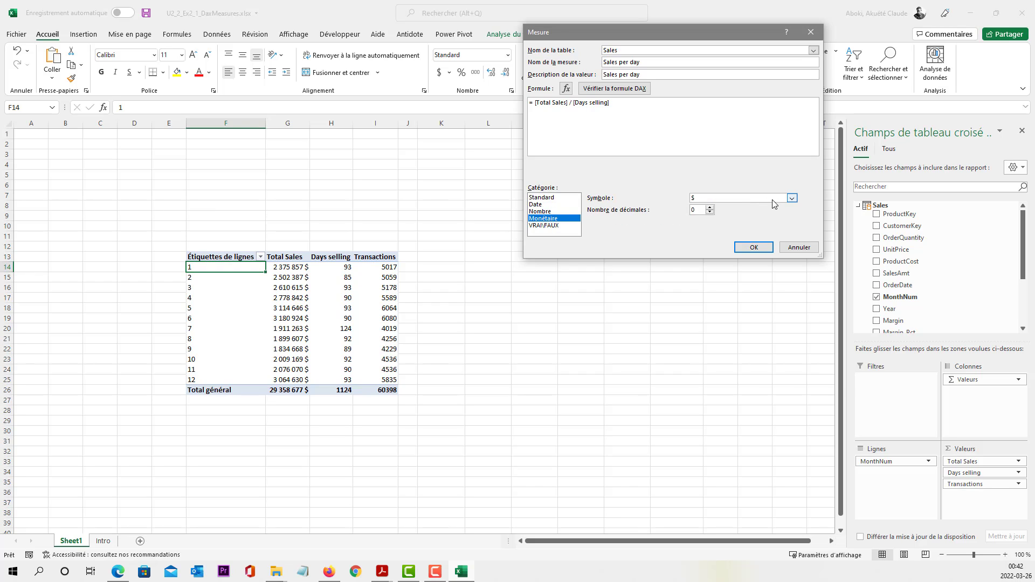
{"action": "left_click", "coordinate": [711, 207]}
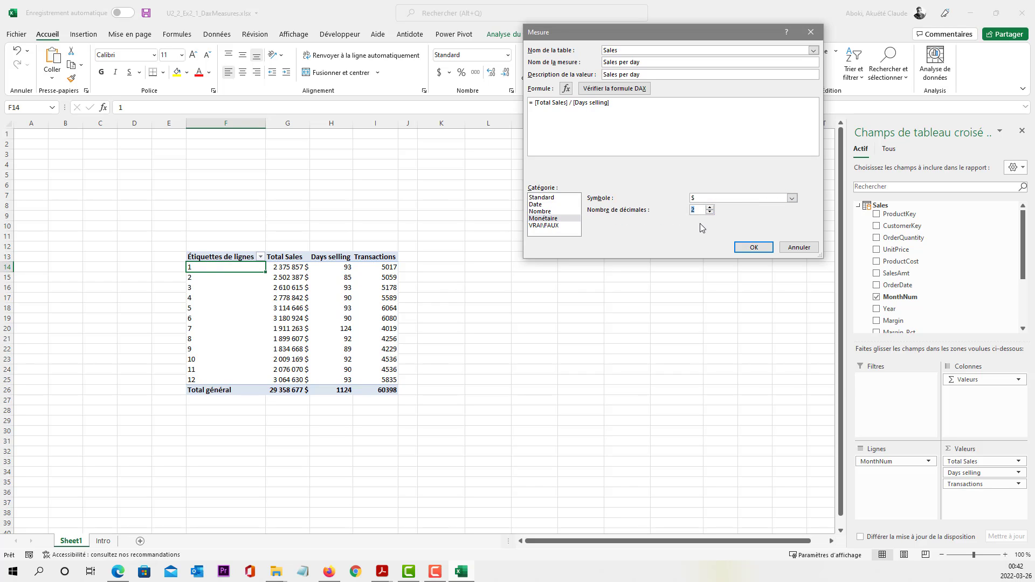
{"action": "left_click", "coordinate": [754, 247]}
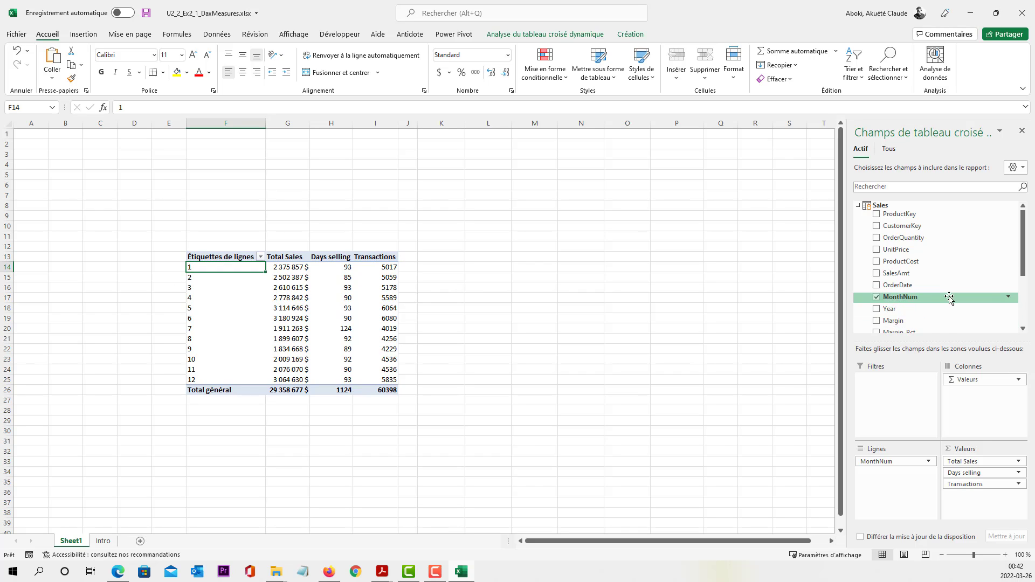
- Add the Sales per transaction and Sales per day measures to the pivot table's values
{"action": "scroll", "coordinate": [947, 296], "scroll_direction": "down", "scroll_amount": 3}
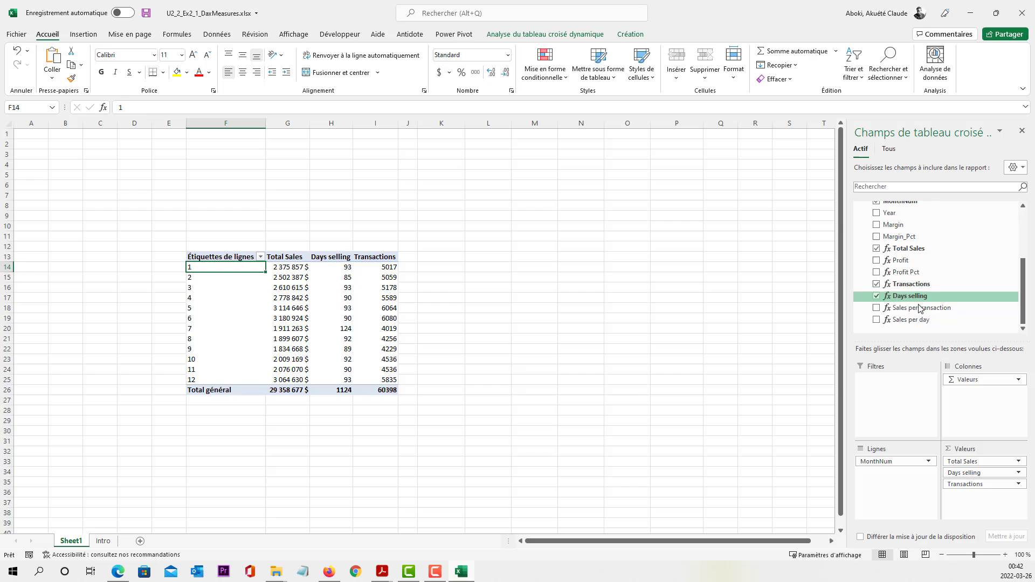
{"action": "left_click", "coordinate": [876, 310]}
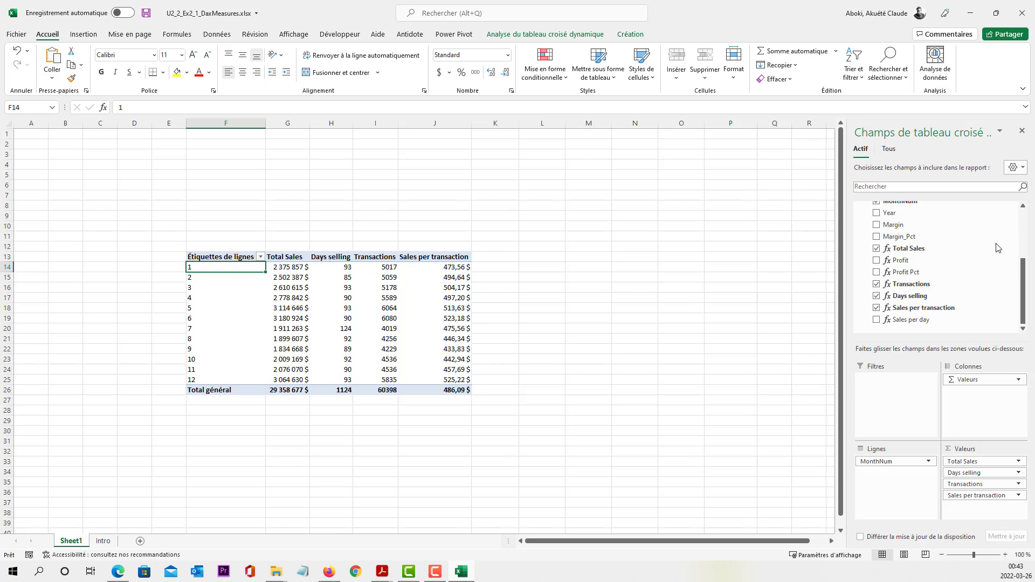
{"action": "left_click", "coordinate": [876, 319]}
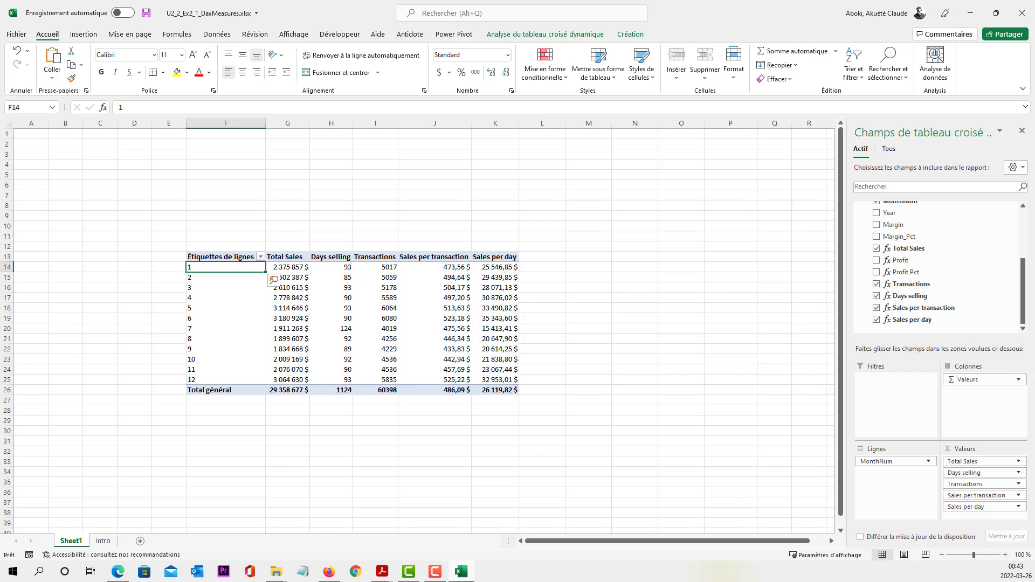
- Replace MonthNum with ProductKey in the pivot table's rows and inspect the first product's Transactions and Sales per transaction values
{"action": "scroll", "coordinate": [917, 294], "scroll_direction": "up", "scroll_amount": 3}
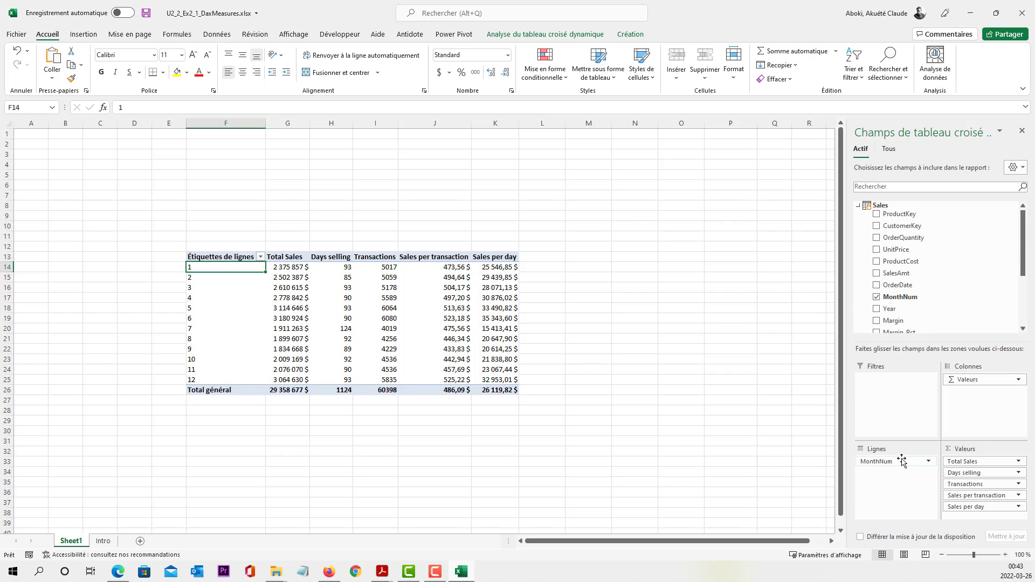
{"action": "left_click_drag", "start_coordinate": [902, 461], "coordinate": [510, 443]}
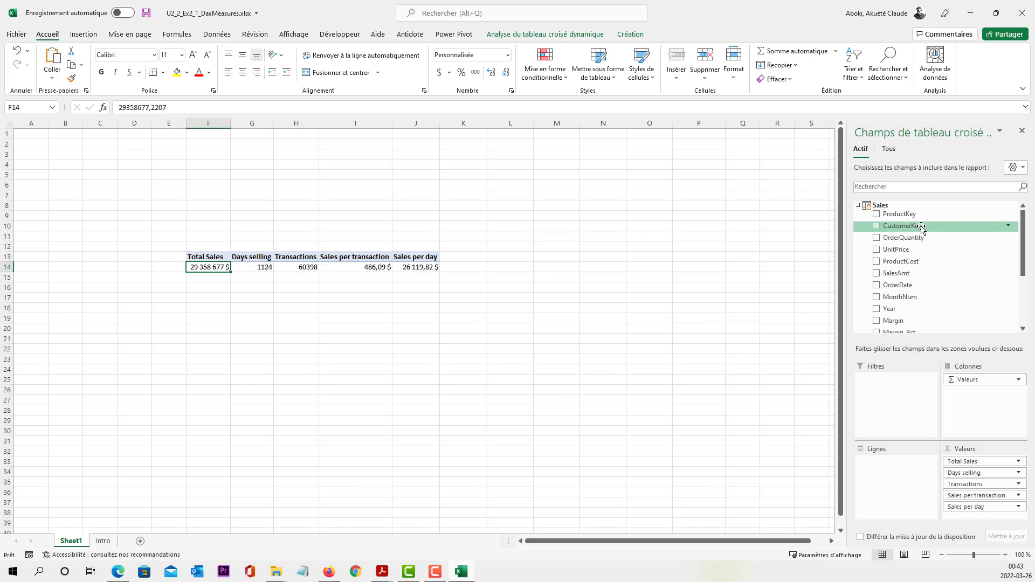
{"action": "left_click_drag", "start_coordinate": [917, 217], "coordinate": [914, 467]}
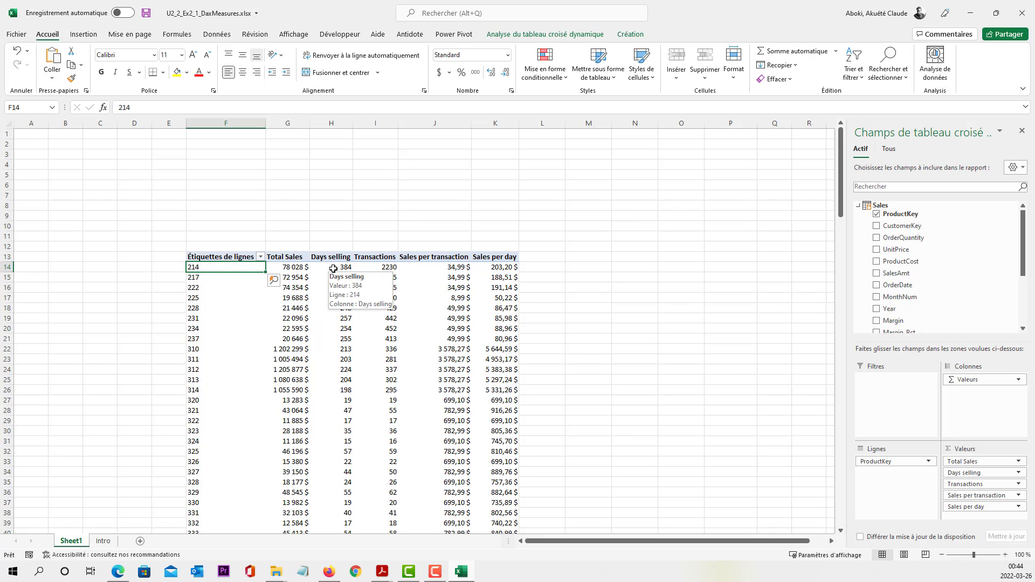
{"action": "left_click", "coordinate": [391, 268]}
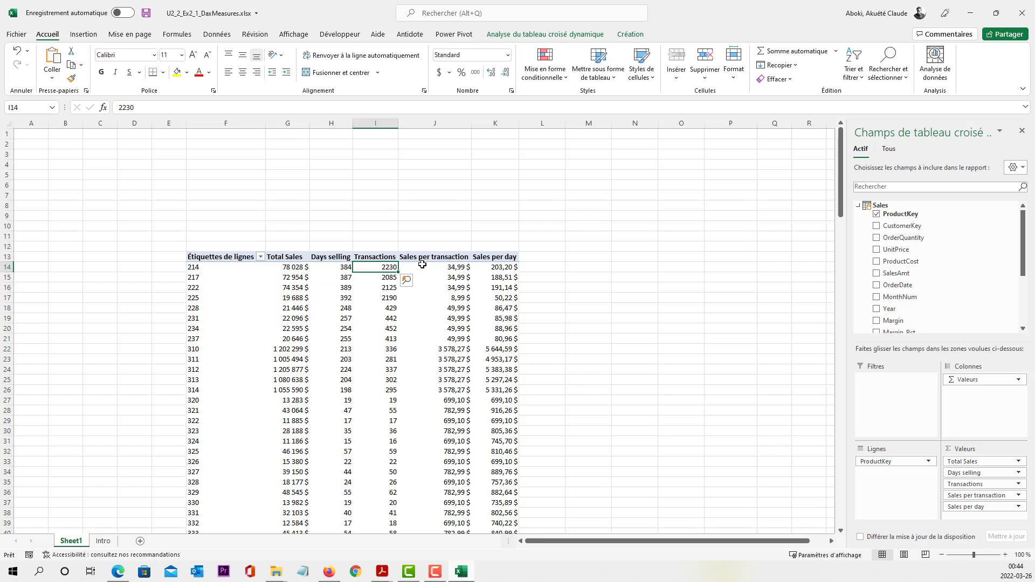
{"action": "left_click", "coordinate": [438, 267]}
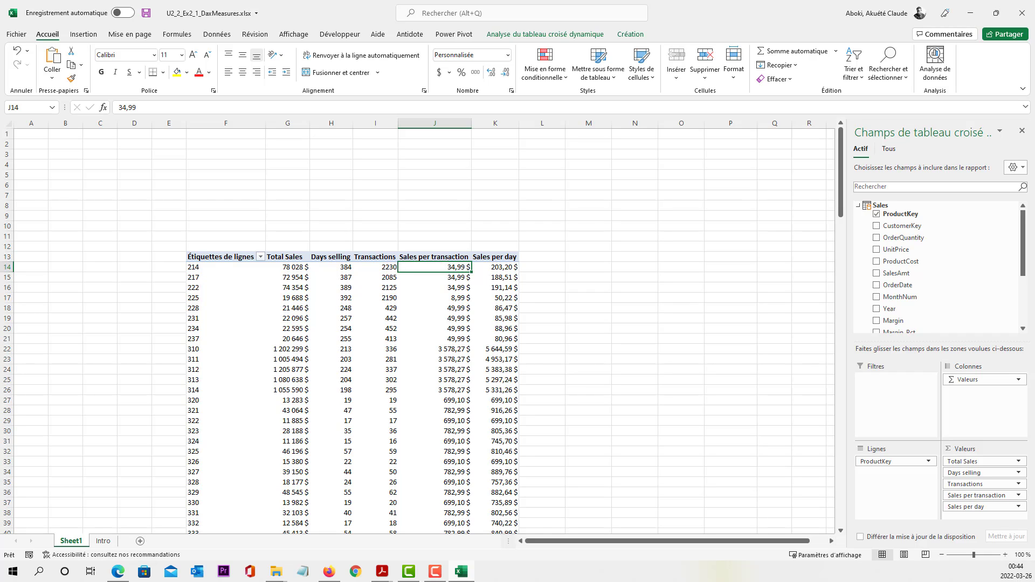
- Insert a slicer for the Year field and place it on the empty cells beside the pivot table
{"action": "scroll", "coordinate": [890, 259], "scroll_direction": "down", "scroll_amount": 3}
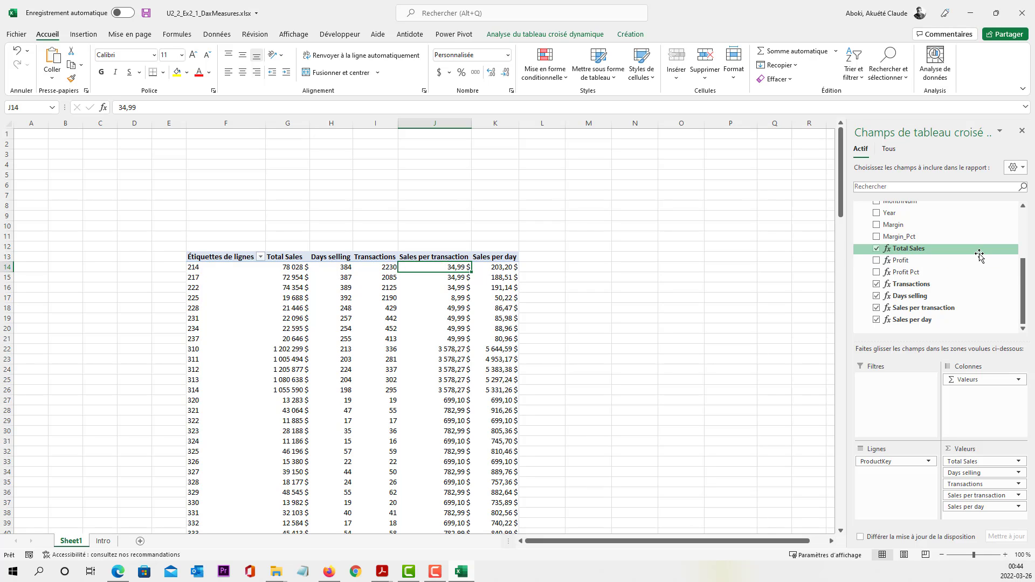
{"action": "scroll", "coordinate": [981, 253], "scroll_direction": "up", "scroll_amount": 1}
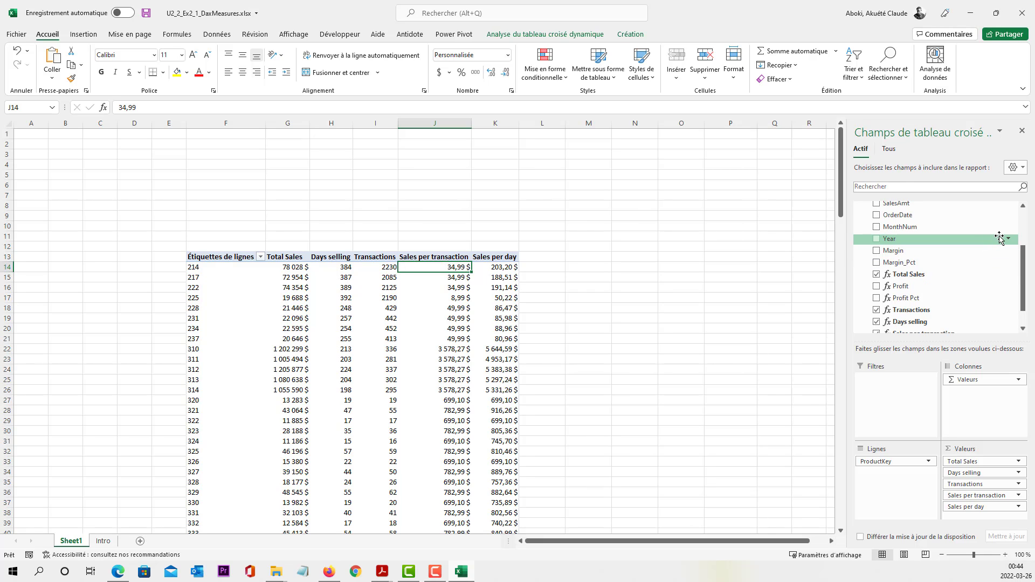
{"action": "right_click", "coordinate": [1004, 239]}
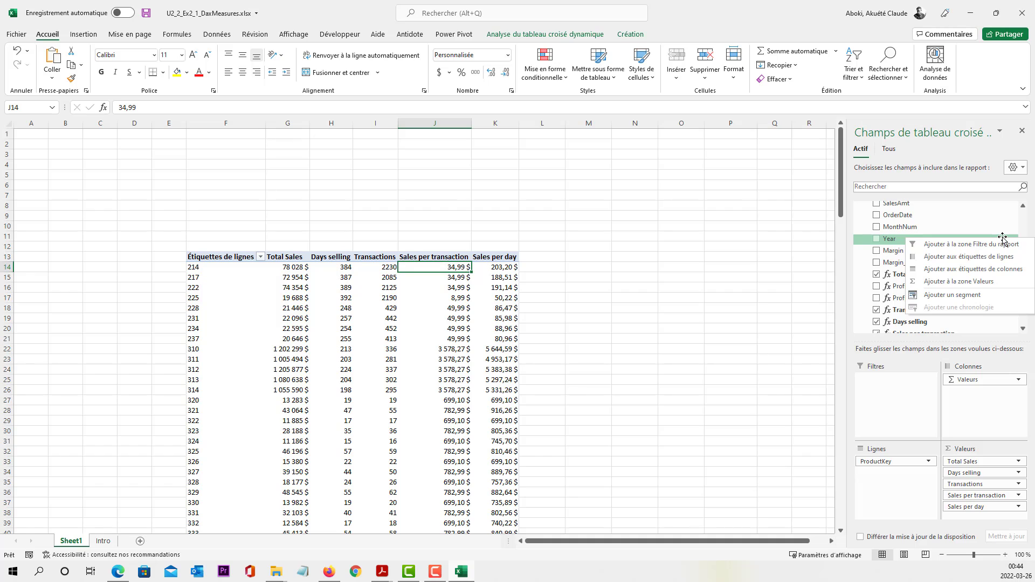
{"action": "left_click", "coordinate": [960, 295]}
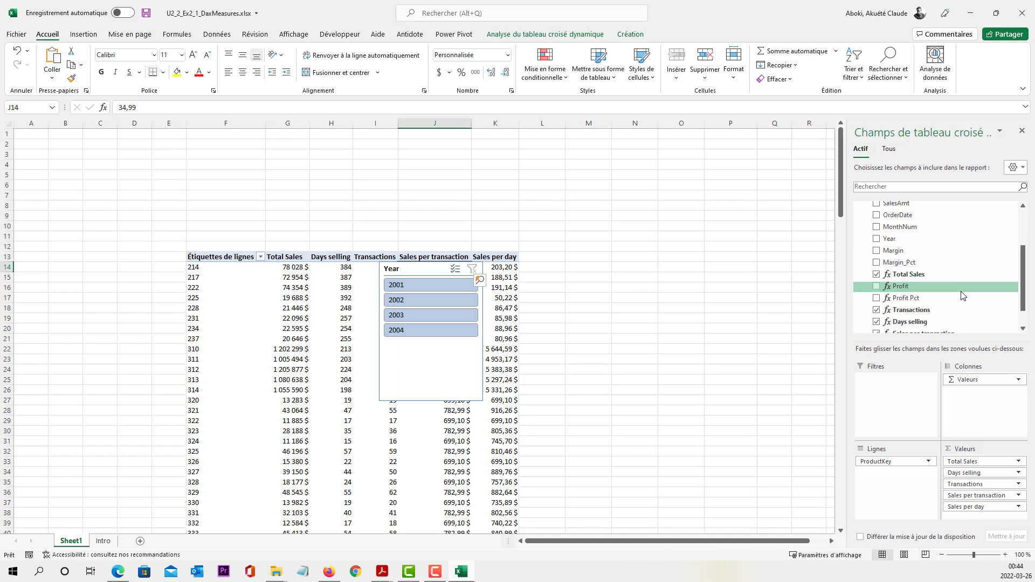
{"action": "left_click", "coordinate": [410, 269]}
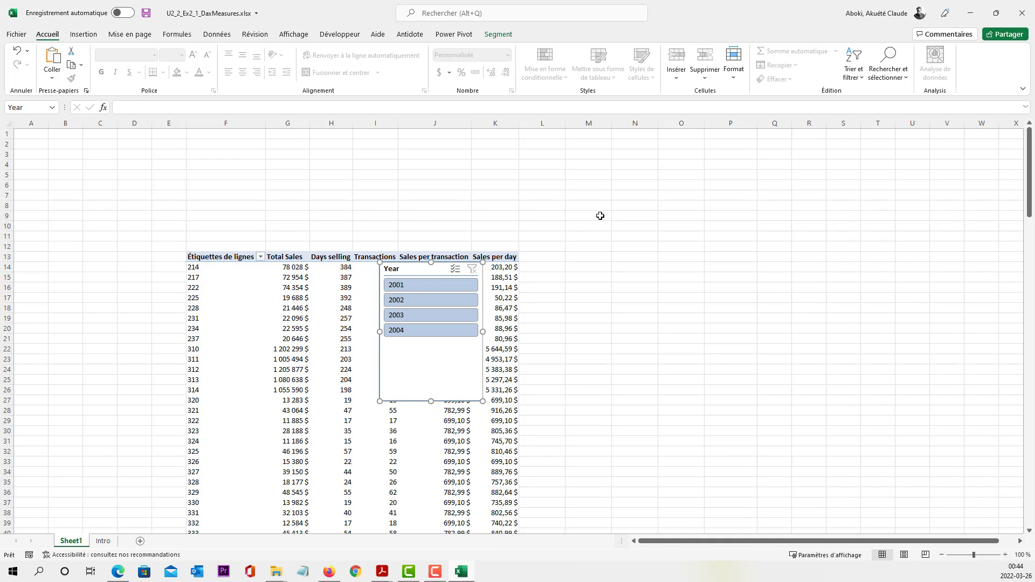
{"action": "left_click_drag", "start_coordinate": [414, 268], "coordinate": [690, 169]}
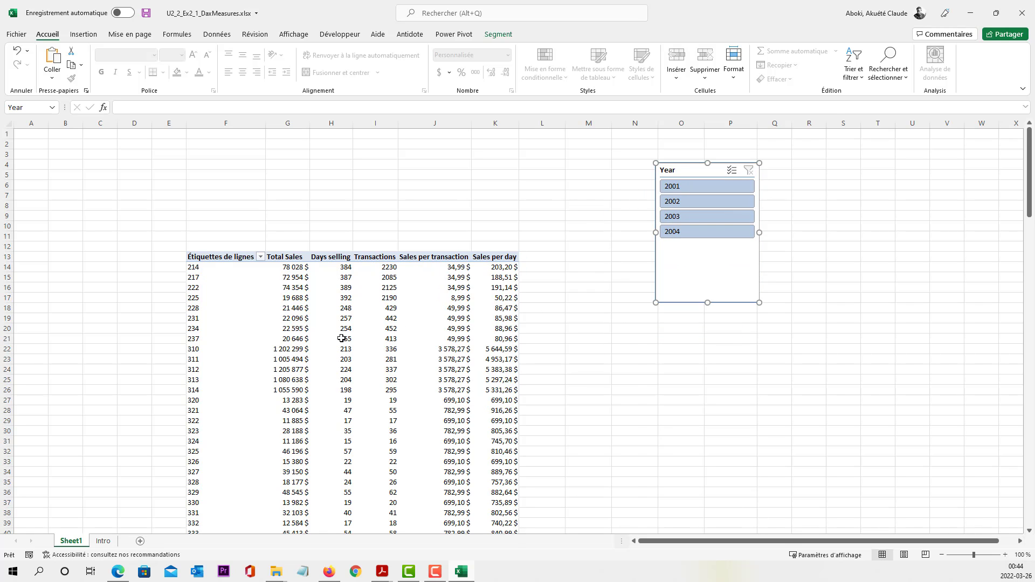
- Look through the unfiltered product rows, and filter the pivot table with the Year slicer to 2004 and to 2001
{"action": "left_click", "coordinate": [341, 339]}
{"action": "scroll", "coordinate": [366, 341], "scroll_direction": "down", "scroll_amount": 10}
{"action": "scroll", "coordinate": [365, 341], "scroll_direction": "up", "scroll_amount": 7}
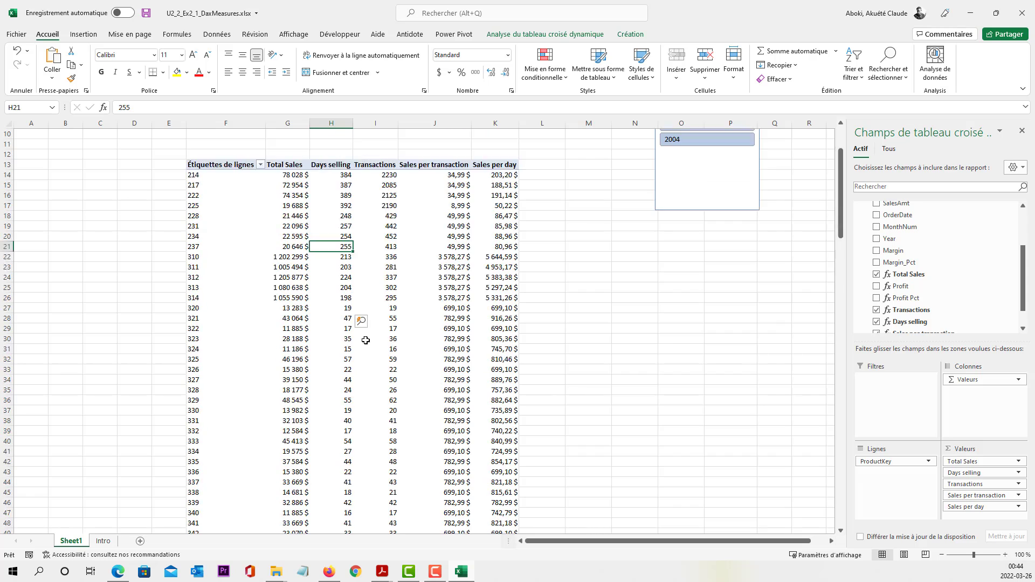
{"action": "scroll", "coordinate": [366, 340], "scroll_direction": "up", "scroll_amount": 3}
{"action": "left_click", "coordinate": [720, 232]}
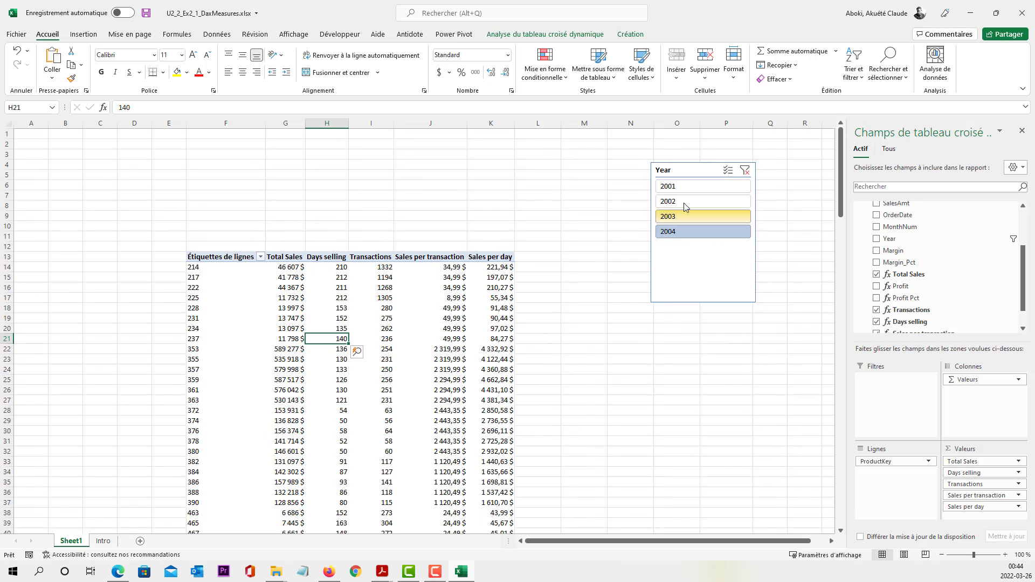
{"action": "left_click", "coordinate": [680, 187]}
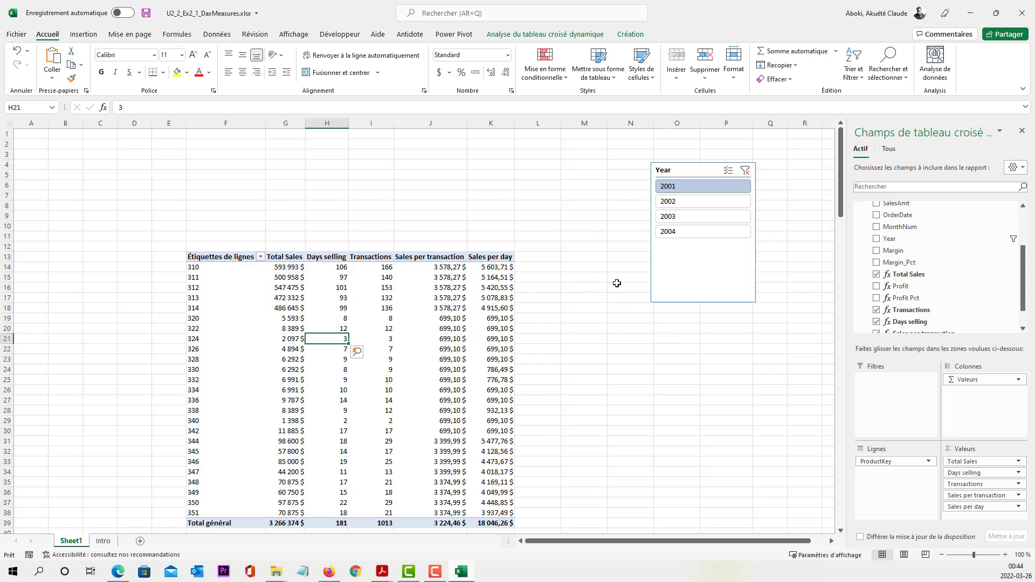
- Filter the pivot table to 2002 with the Year slicer and examine the product rows through to the grand total
{"action": "left_click", "coordinate": [680, 207]}
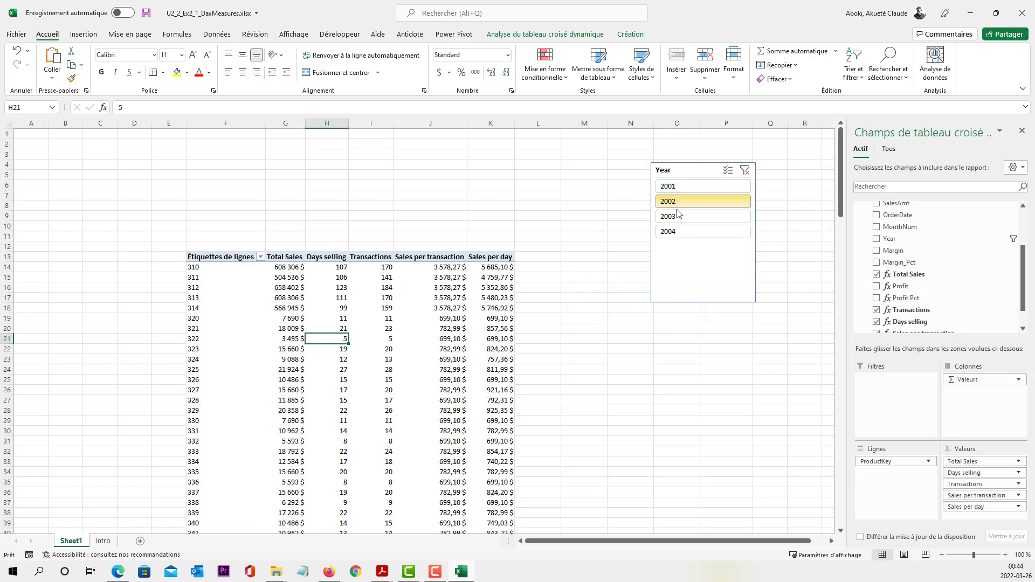
{"action": "scroll", "coordinate": [679, 216], "scroll_direction": "down", "scroll_amount": 4}
{"action": "scroll", "coordinate": [419, 350], "scroll_direction": "down", "scroll_amount": 3}
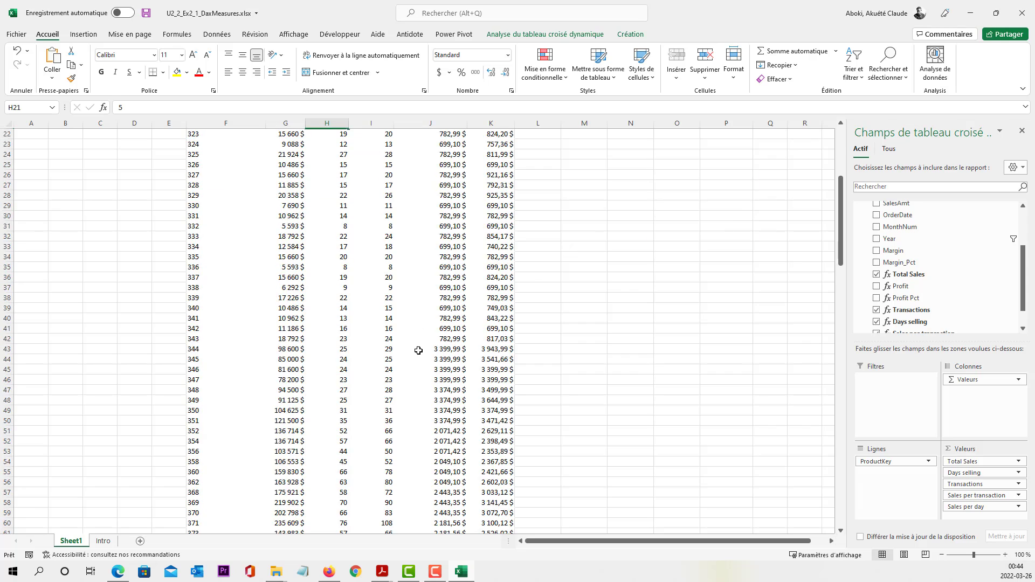
{"action": "scroll", "coordinate": [419, 351], "scroll_direction": "down", "scroll_amount": 11}
{"action": "scroll", "coordinate": [312, 297], "scroll_direction": "up", "scroll_amount": 7}
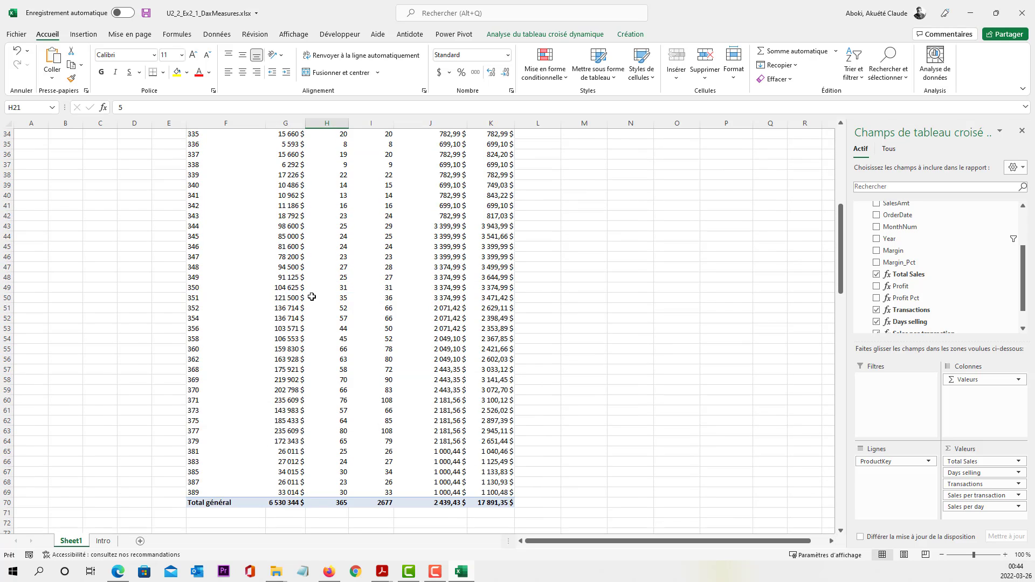
{"action": "scroll", "coordinate": [312, 297], "scroll_direction": "up", "scroll_amount": 8}
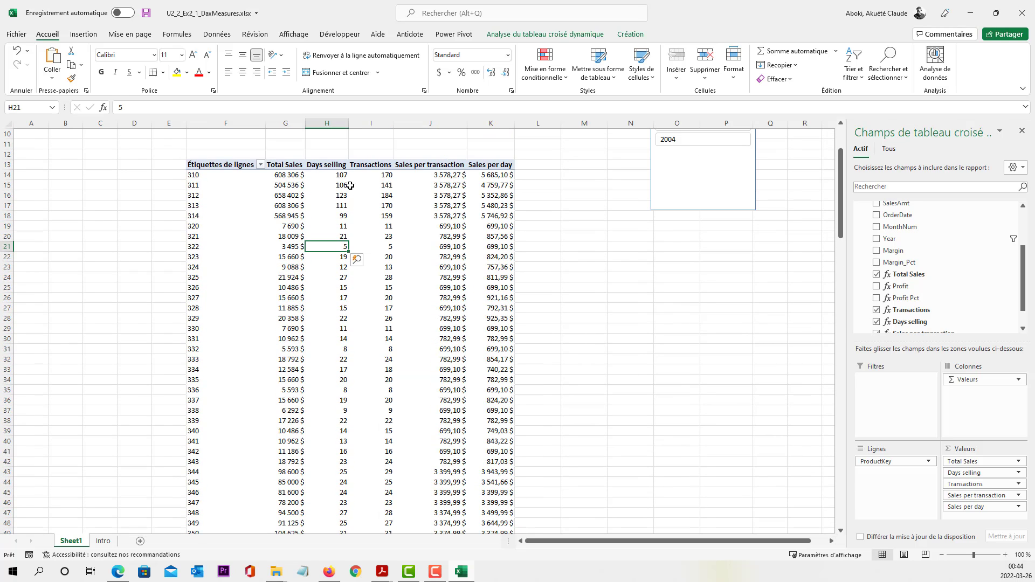
{"action": "scroll", "coordinate": [631, 251], "scroll_direction": "up", "scroll_amount": 2}
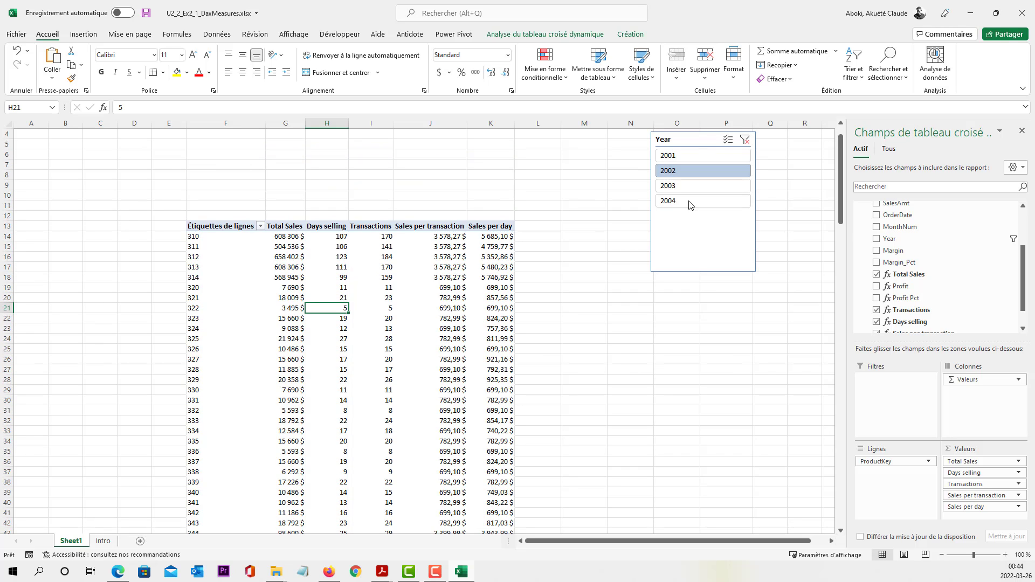
- Switch the Year slicer through 2003 and 2004, and leave the pivot table filtered to 2001
{"action": "left_click", "coordinate": [678, 188]}
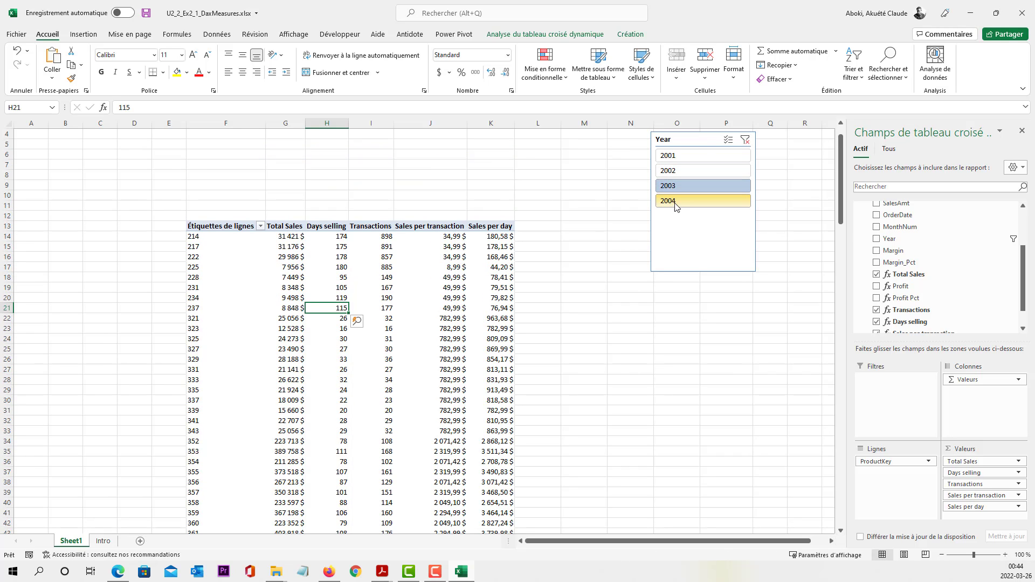
{"action": "left_click", "coordinate": [675, 203]}
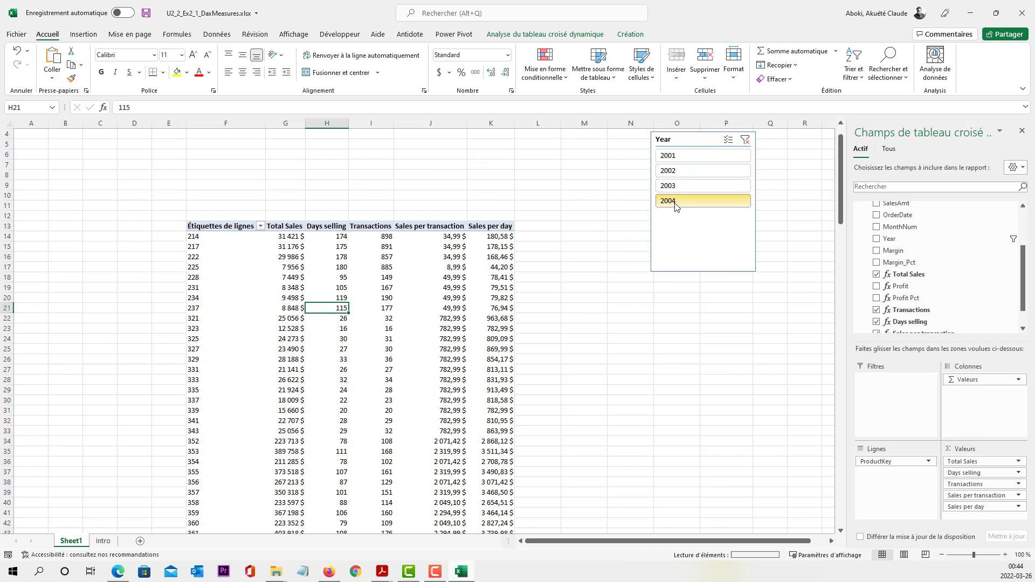
{"action": "left_click", "coordinate": [691, 159]}
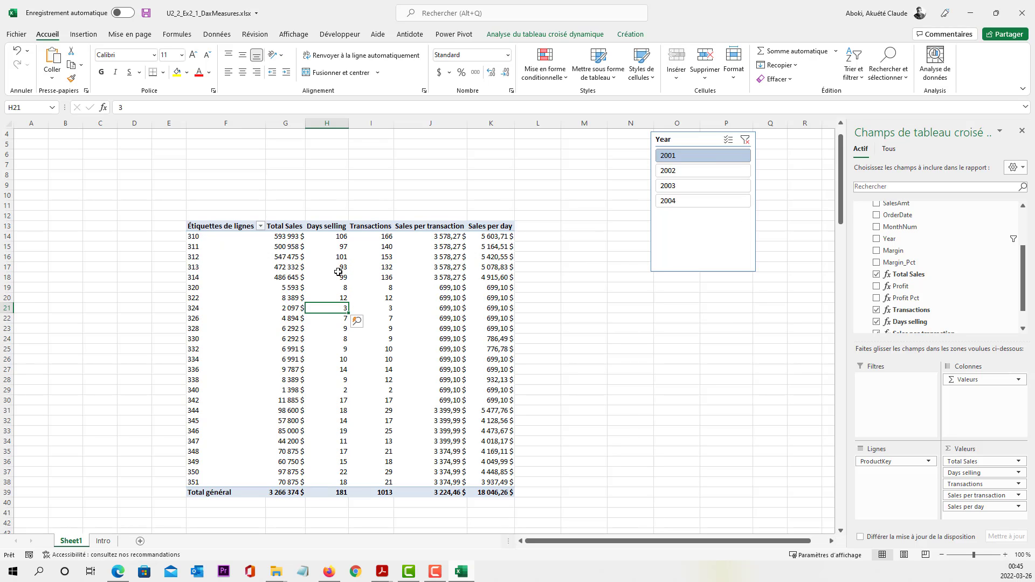
{"action": "mouse_move", "coordinate": [371, 298]}
{"action": "key", "text": "alt+Tab"}
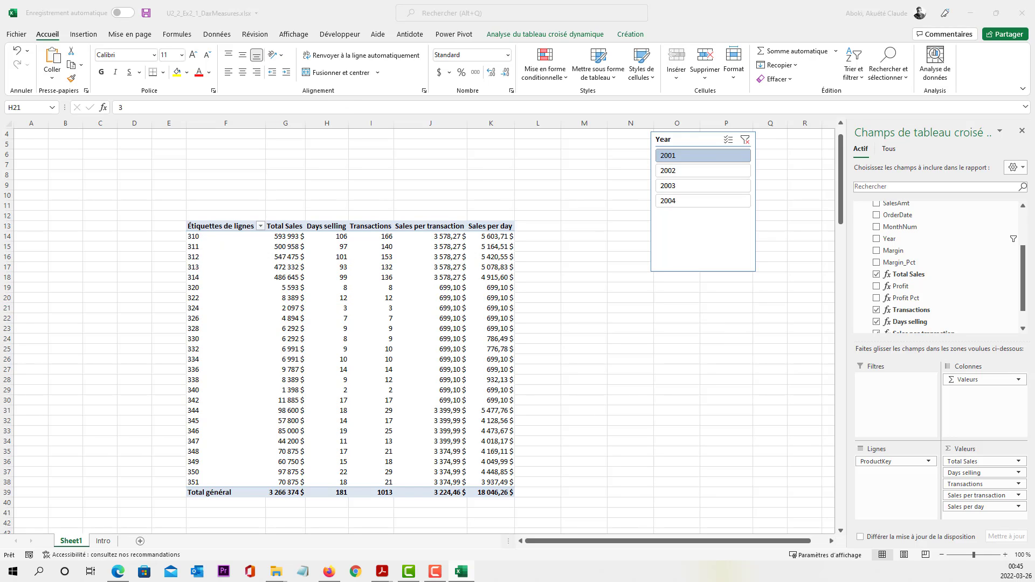